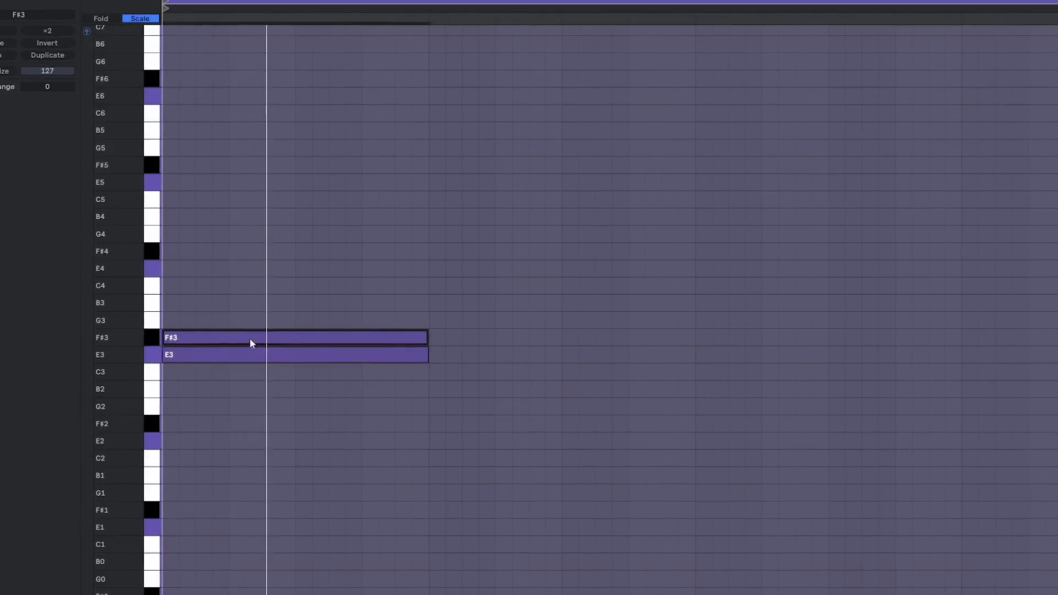
Move the F#3 note up an octave to F#4, and duplicate bar 3's G1 into bar 4, raising the copy to B1
{"action": "left_click_drag", "start_coordinate": [250, 338], "coordinate": [241, 257]}
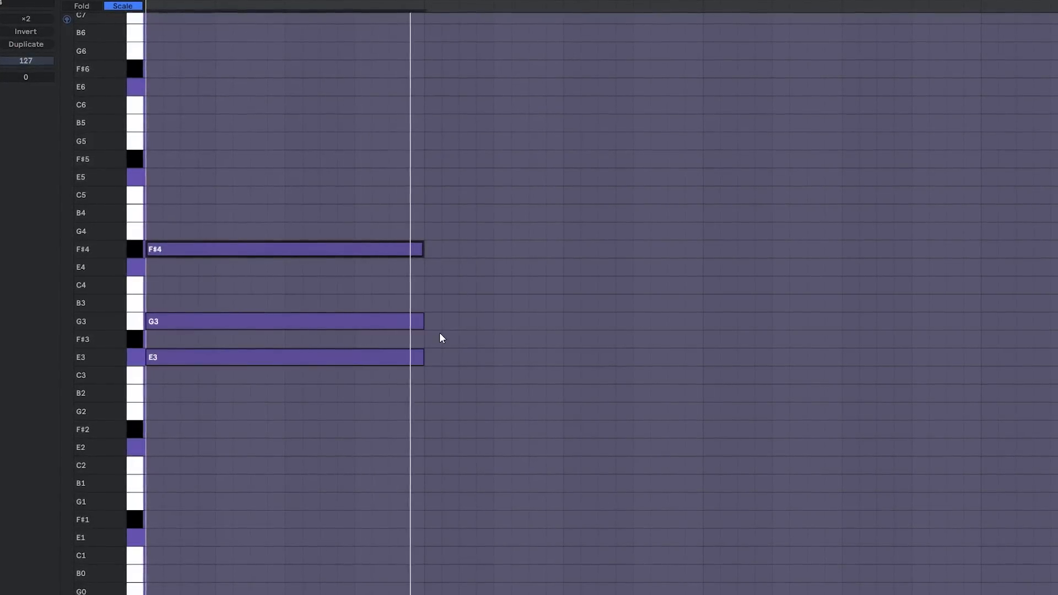
{"action": "key", "text": "ctrl+d"}
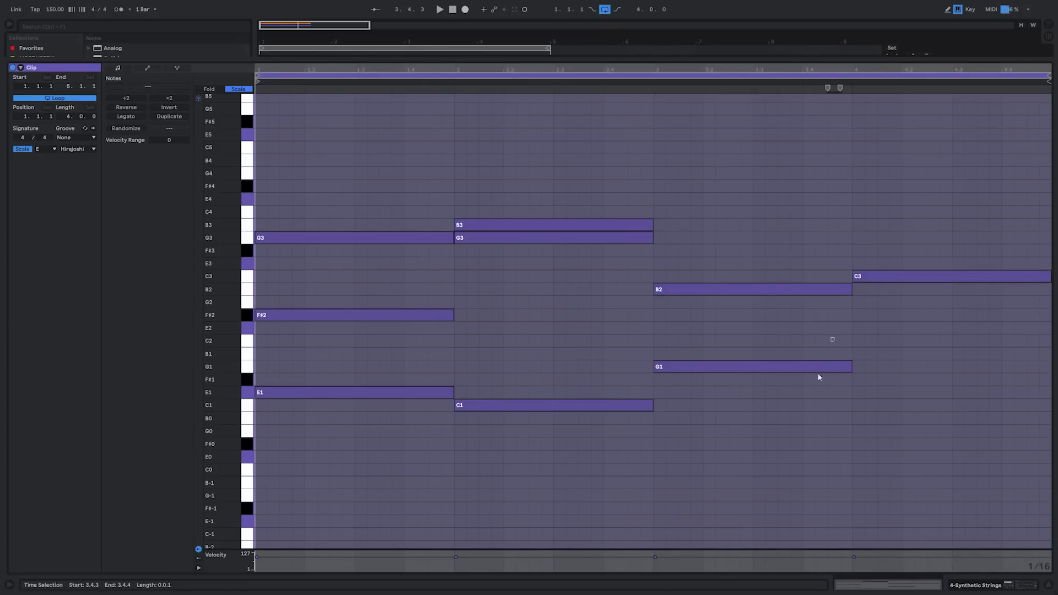
{"action": "key", "text": "ctrl+d"}
{"action": "key", "text": "Up"}
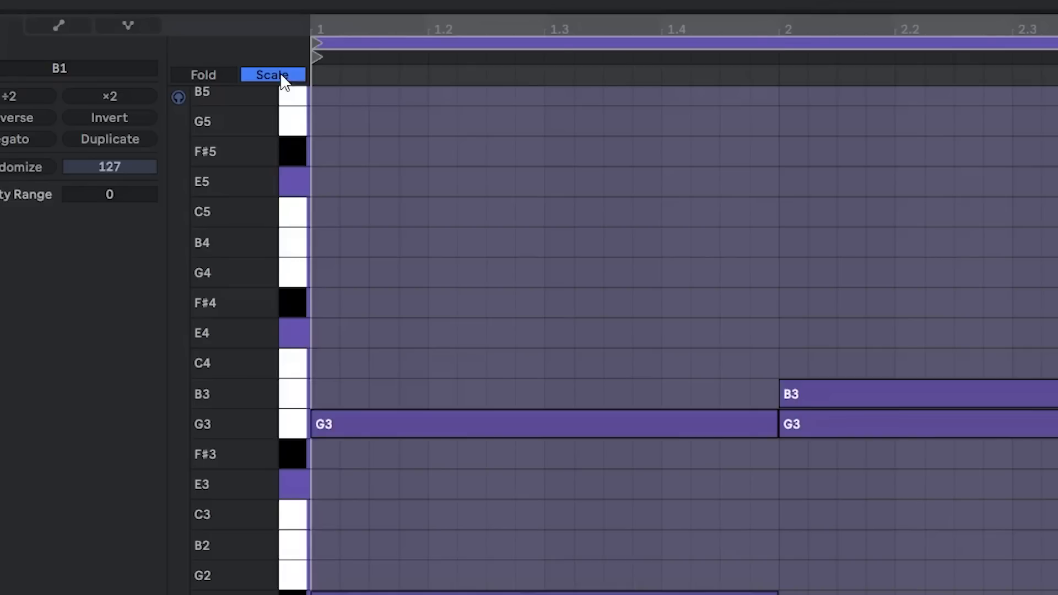
With all semitones temporarily shown, duplicate bar 3's G1 into bar 4, raise the copy to A1, and restore the scale-only view
{"action": "left_click", "coordinate": [241, 89]}
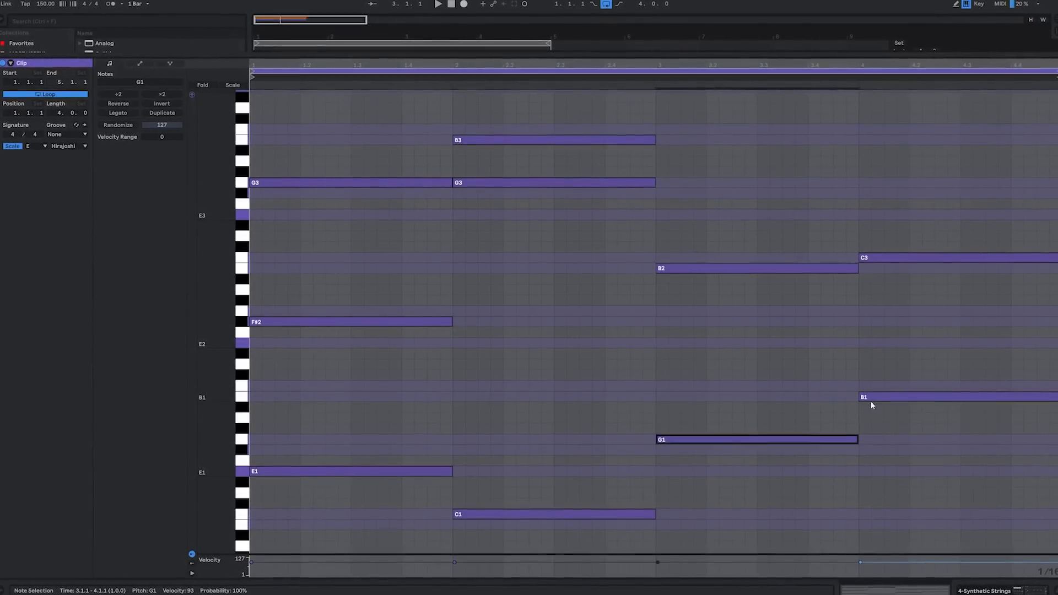
{"action": "key", "text": "ctrl+d"}
{"action": "key", "text": "Up"}
{"action": "key", "text": "Up"}
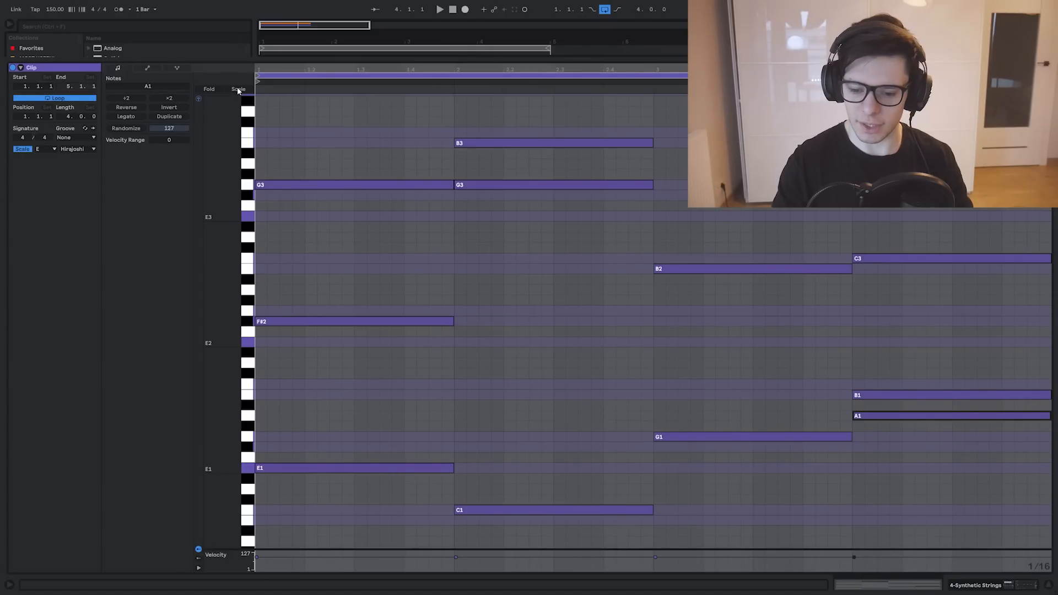
{"action": "left_click", "coordinate": [238, 90]}
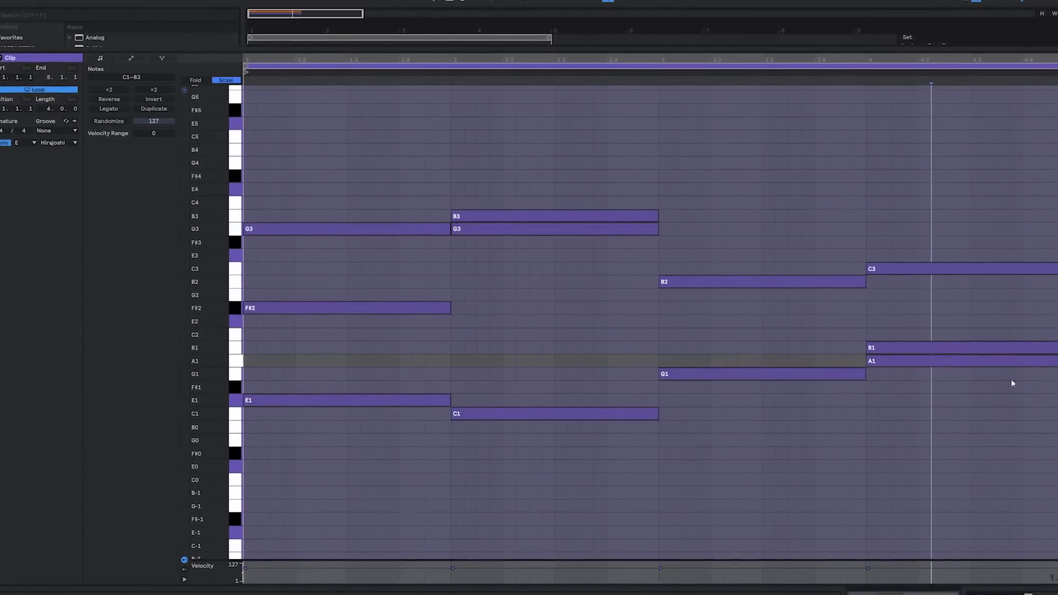
Play back the four-bar chord progression while returning to the strings track's device chain, and stop playback
{"action": "left_click", "coordinate": [634, 325]}
{"action": "key", "text": "space"}
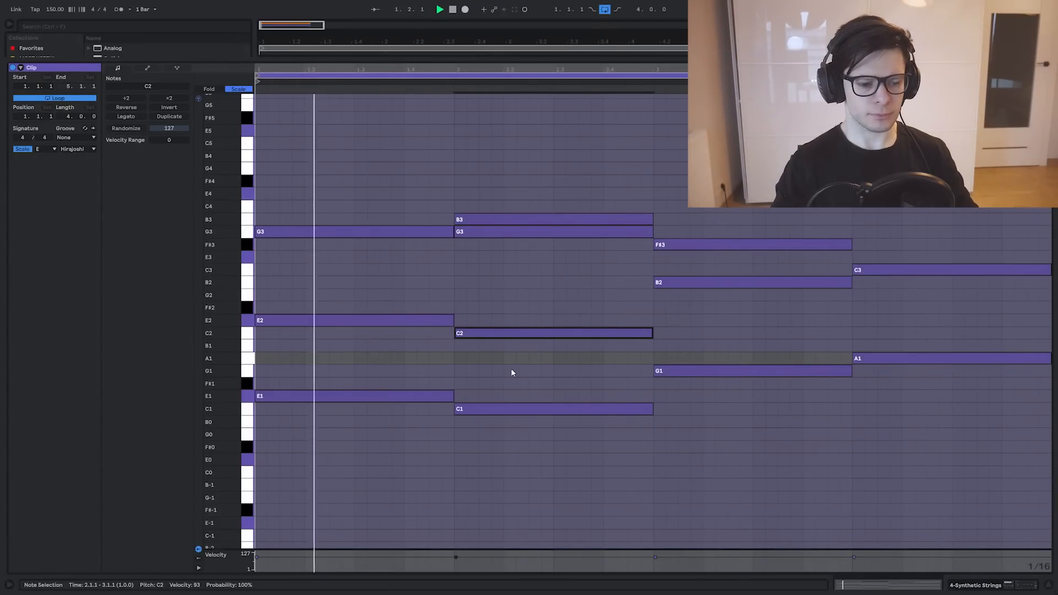
{"action": "key", "text": "shift+Tab"}
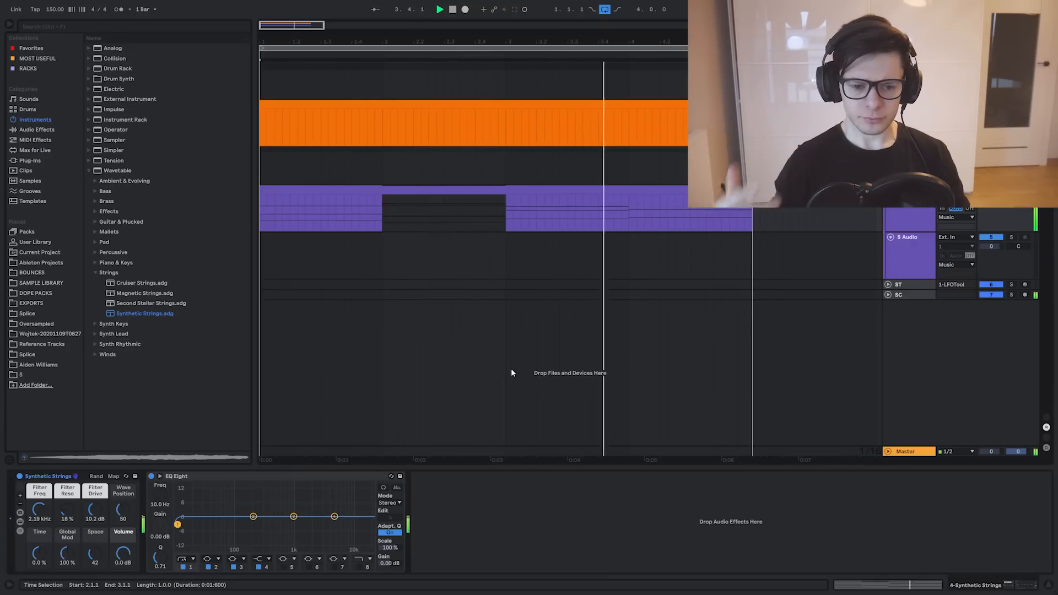
{"action": "key", "text": "space"}
Reopen the strings clip and inspect its chords with all semitones shown, and return to the scale-only view
{"action": "double_click", "coordinate": [500, 190]}
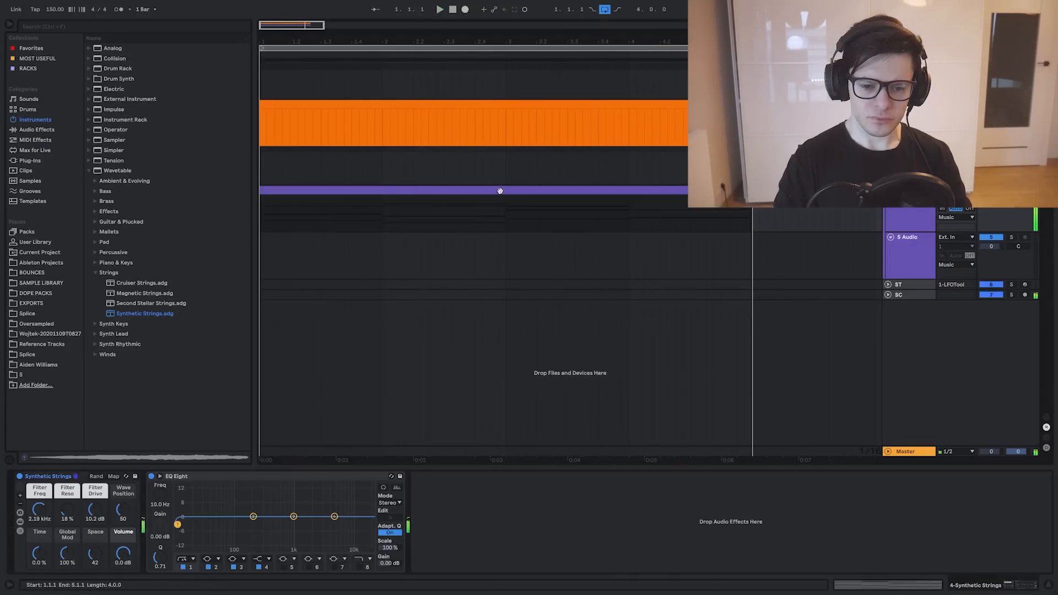
{"action": "left_click", "coordinate": [241, 89]}
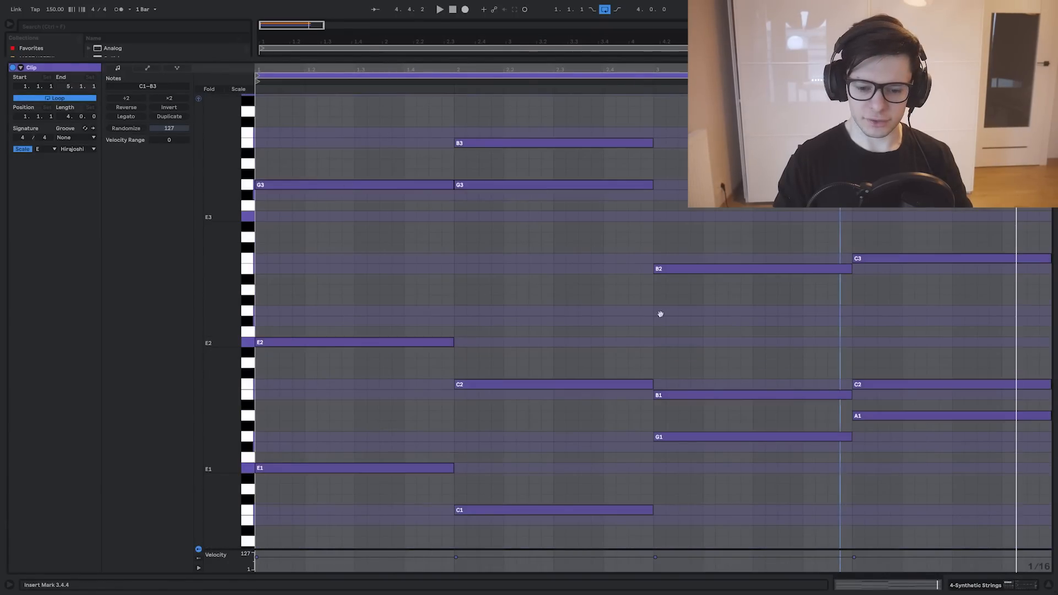
{"action": "scroll", "coordinate": [660, 313], "scroll_direction": "down", "scroll_amount": 3}
{"action": "scroll", "coordinate": [458, 223], "scroll_direction": "up", "scroll_amount": 3}
{"action": "scroll", "coordinate": [795, 292], "scroll_direction": "down", "scroll_amount": 1}
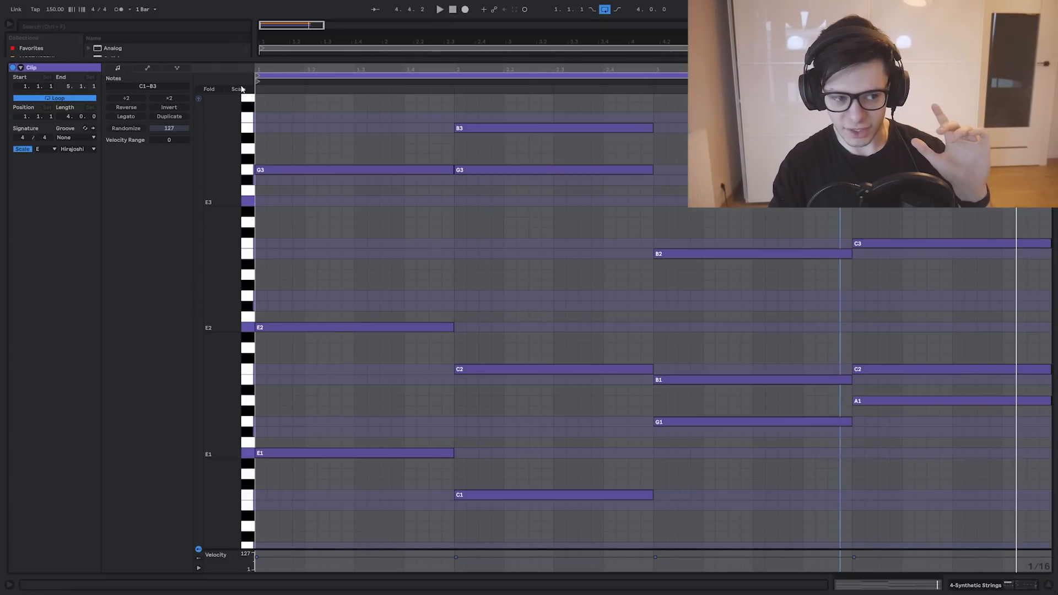
{"action": "left_click", "coordinate": [241, 89]}
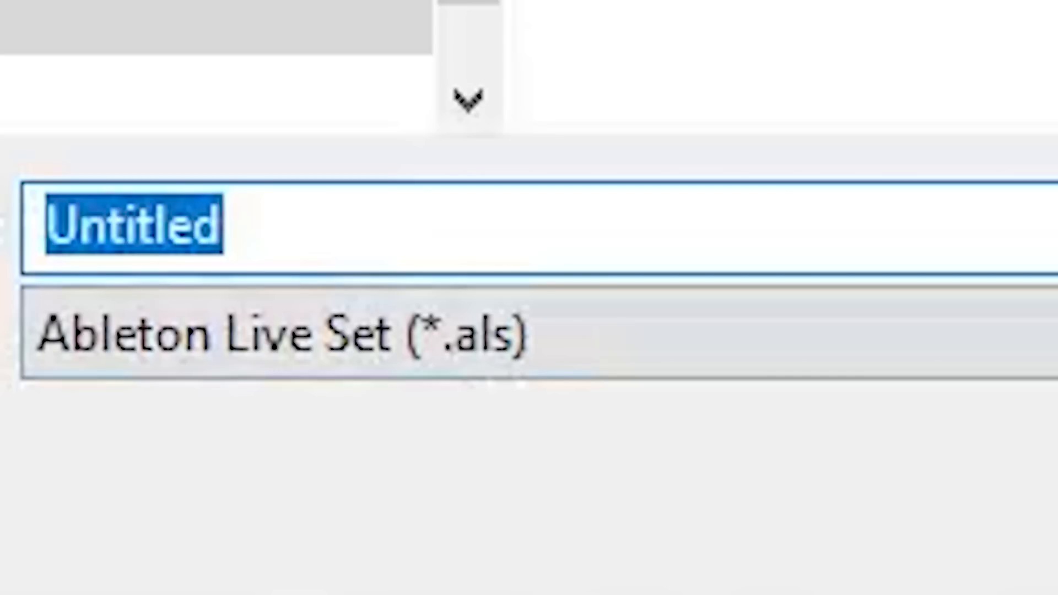
Enter "beta" as the file name for saving the Live Set
{"action": "type", "text": "beta"}
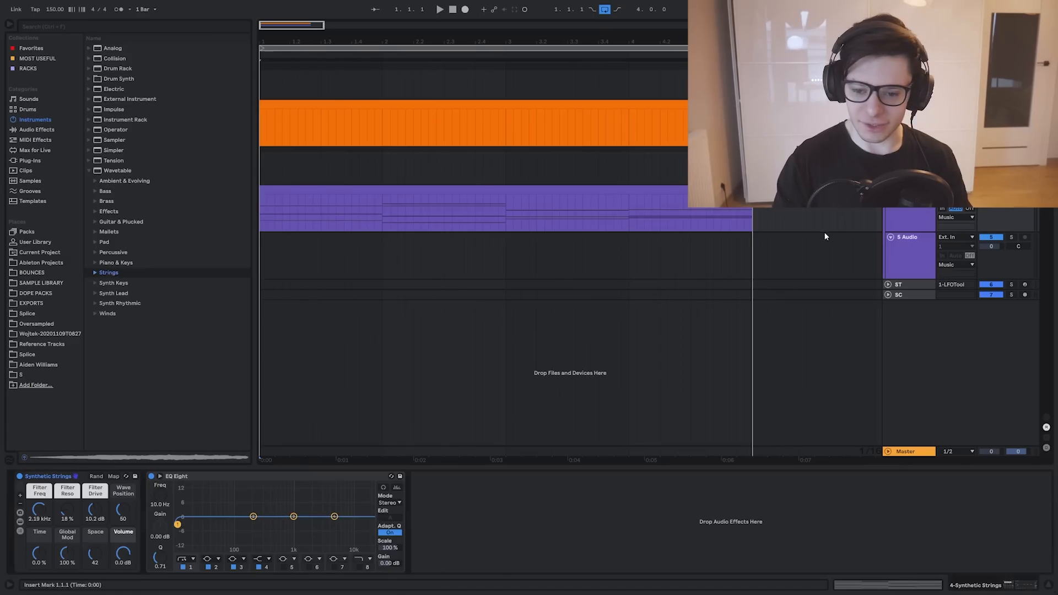
Open the strings clip's note expression editing and show all semitones instead of only the scale notes
{"action": "double_click", "coordinate": [574, 190]}
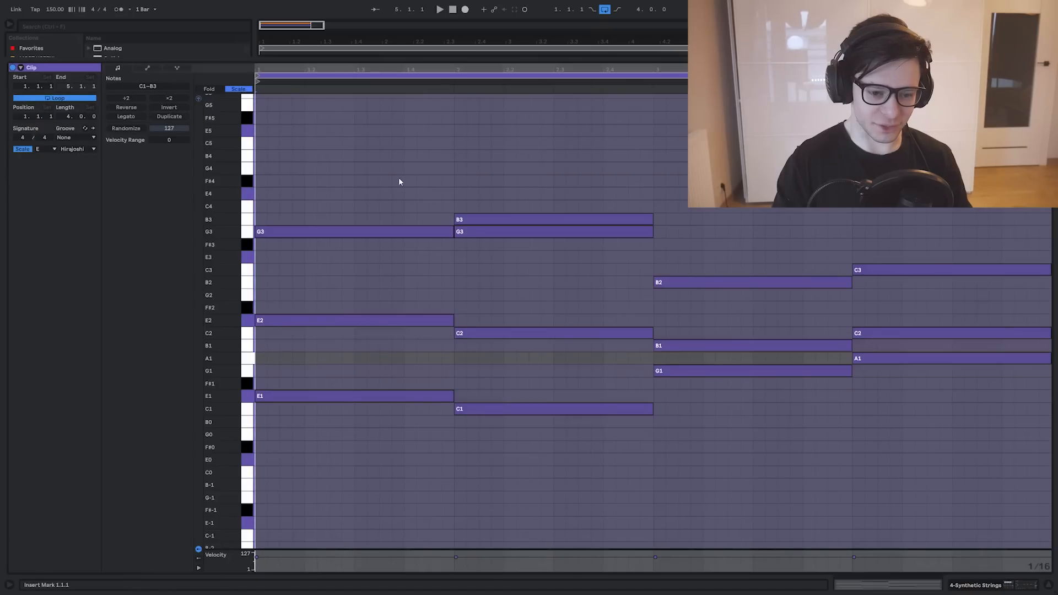
{"action": "left_click", "coordinate": [177, 69]}
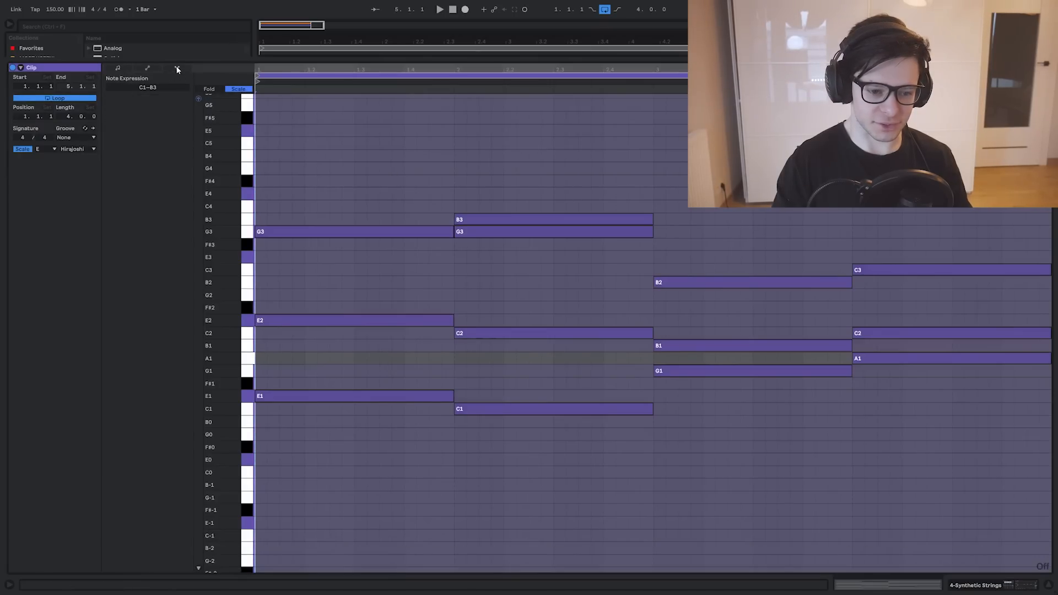
{"action": "left_click", "coordinate": [407, 230]}
{"action": "left_click", "coordinate": [422, 193]}
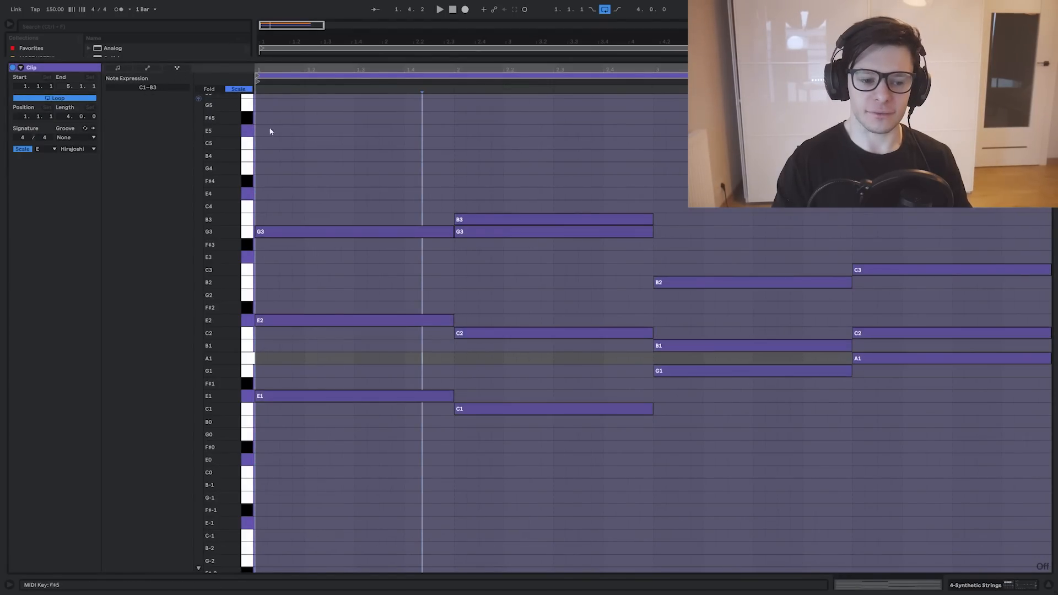
{"action": "left_click", "coordinate": [243, 90]}
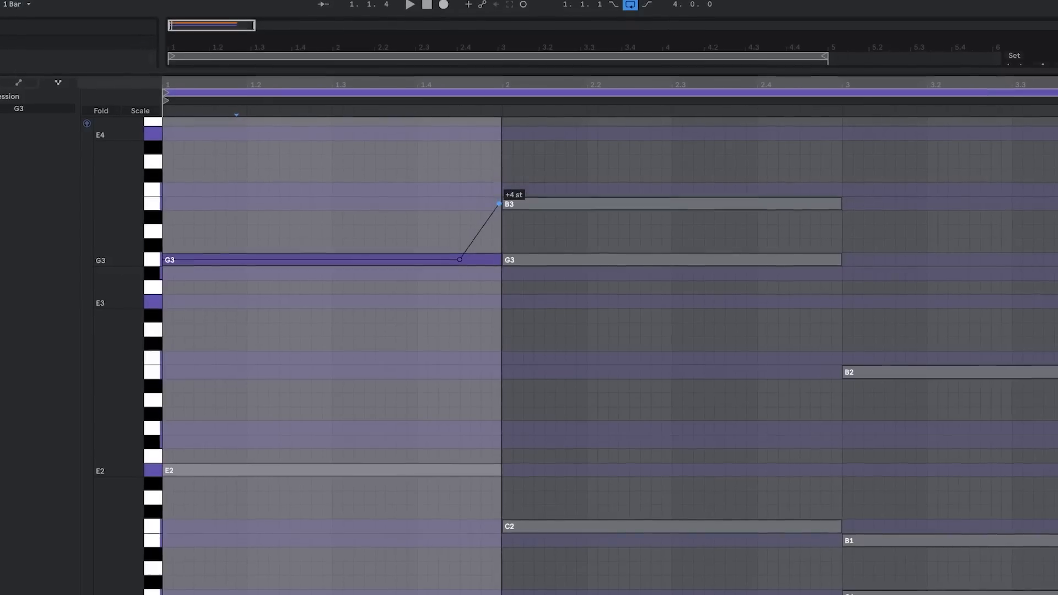
Draw pitch bends on the chord notes, including bar 1's G3, bar 1's E2 down 4 semitones to C2, and bar 2's C2 downward
{"action": "left_click_drag", "start_coordinate": [482, 227], "coordinate": [486, 247]}
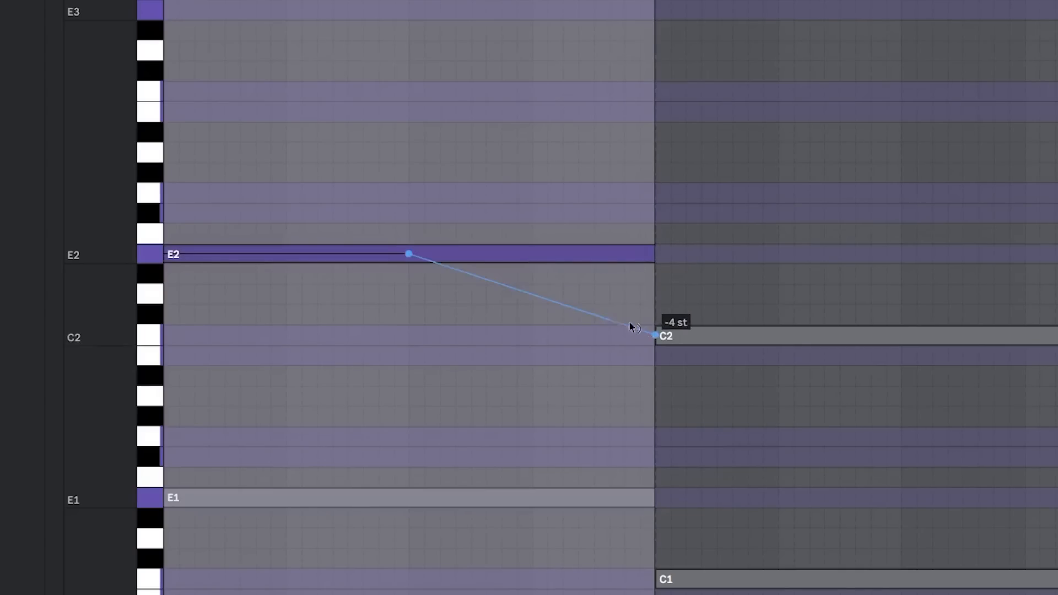
{"action": "left_click", "coordinate": [200, 272]}
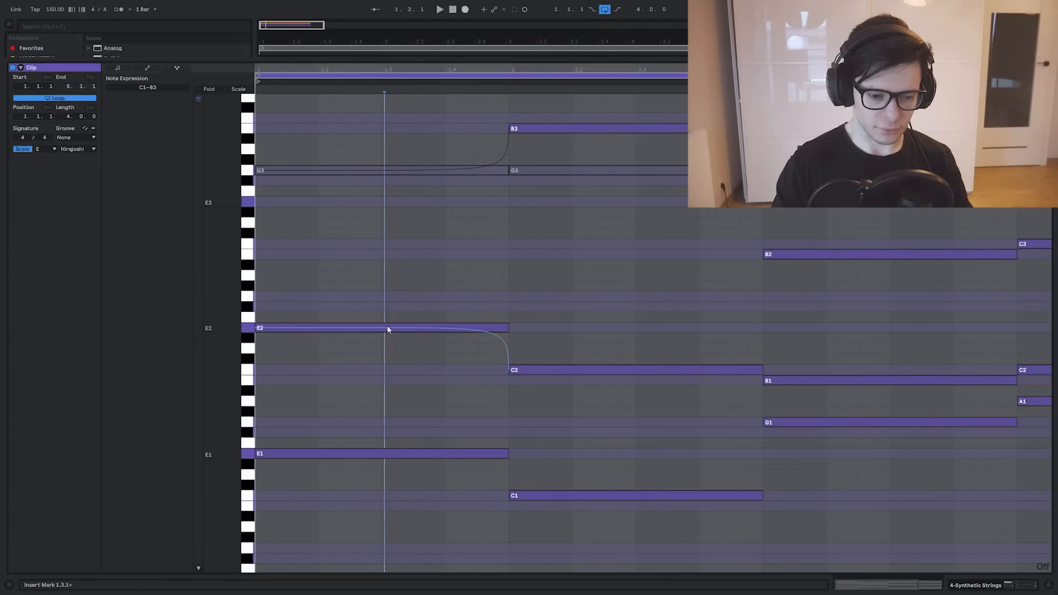
{"action": "left_click", "coordinate": [381, 328]}
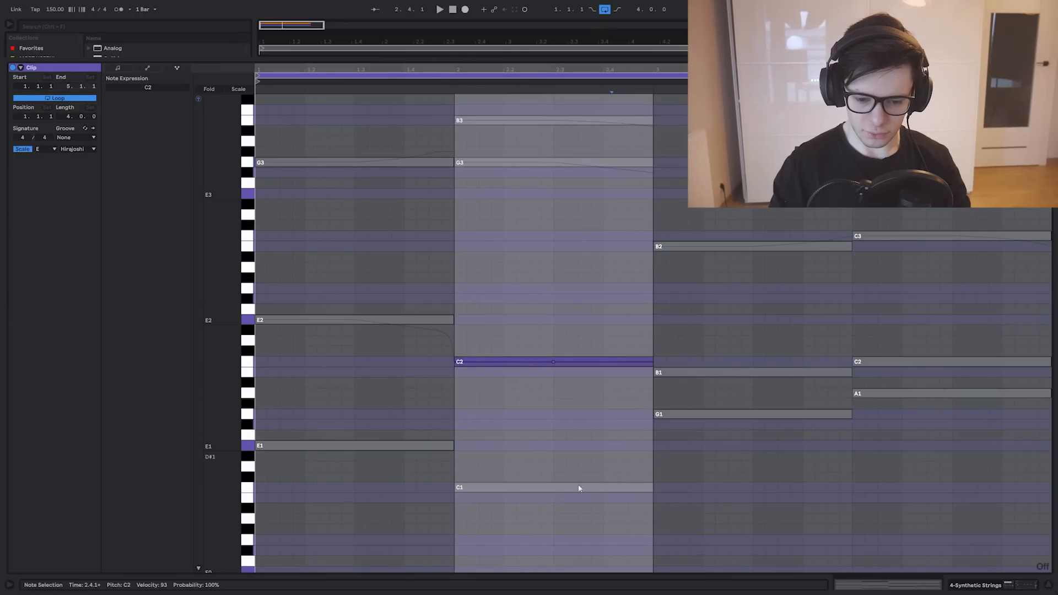
{"action": "left_click_drag", "start_coordinate": [650, 364], "coordinate": [653, 373]}
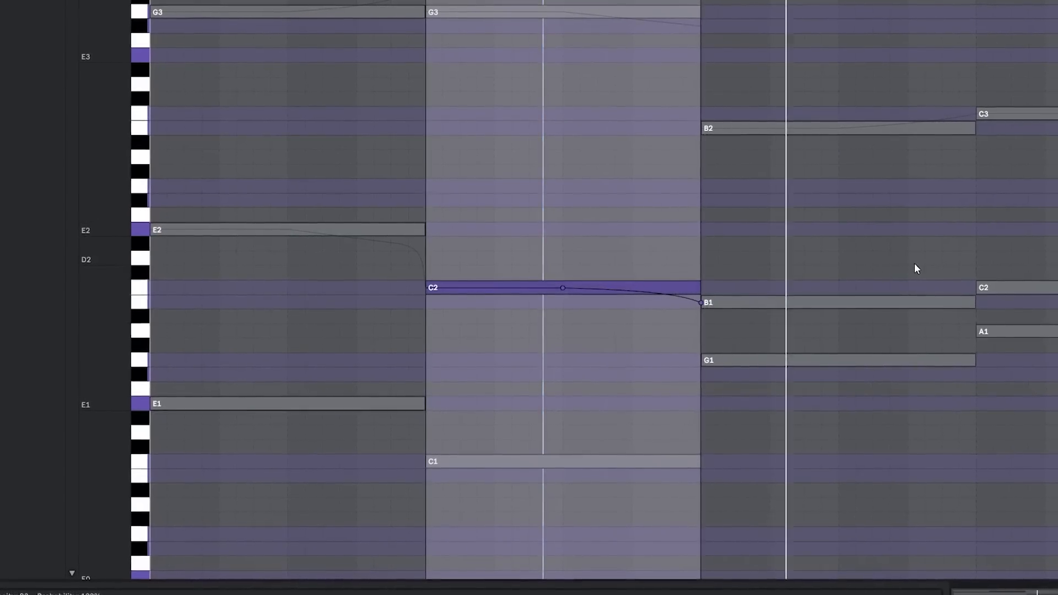
{"action": "left_click", "coordinate": [931, 303]}
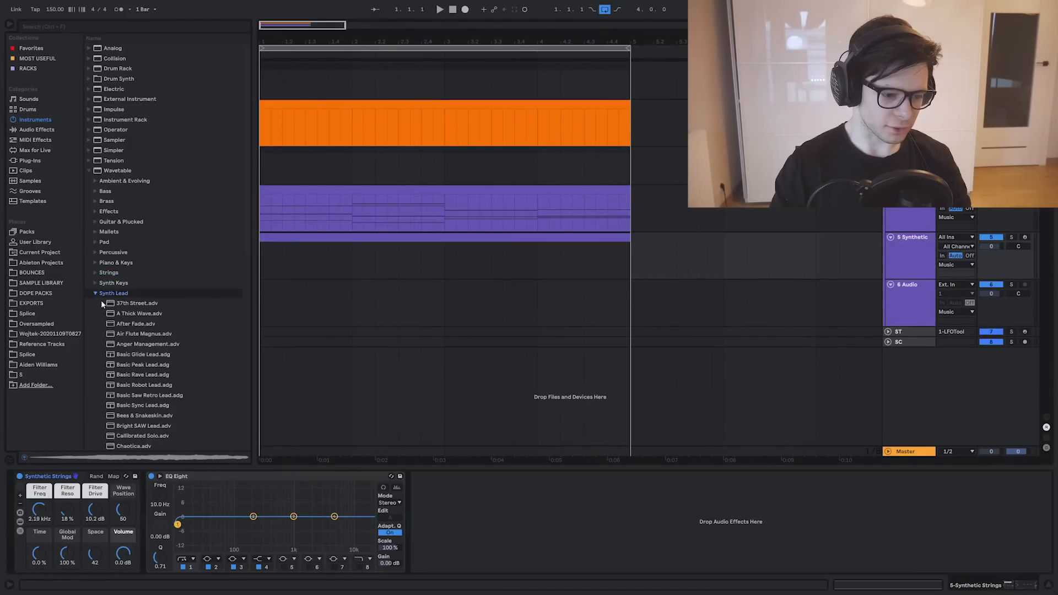
Browse the Synth Lead presets for the new track and adjust the end point of its long E4 note's pitch bend
{"action": "scroll", "coordinate": [102, 304], "scroll_direction": "down", "scroll_amount": 5}
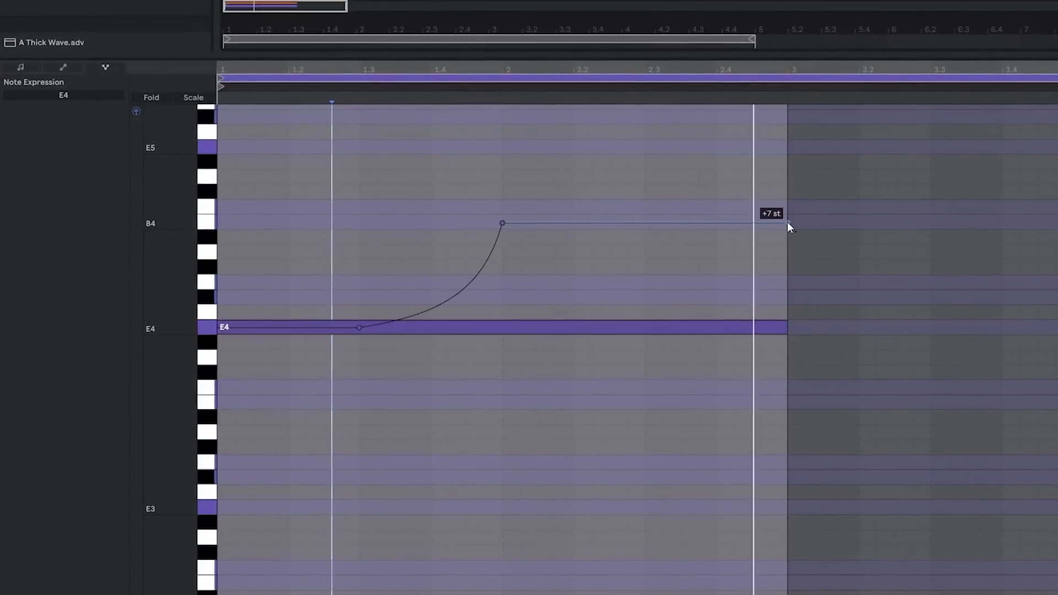
{"action": "left_click_drag", "start_coordinate": [788, 226], "coordinate": [788, 240]}
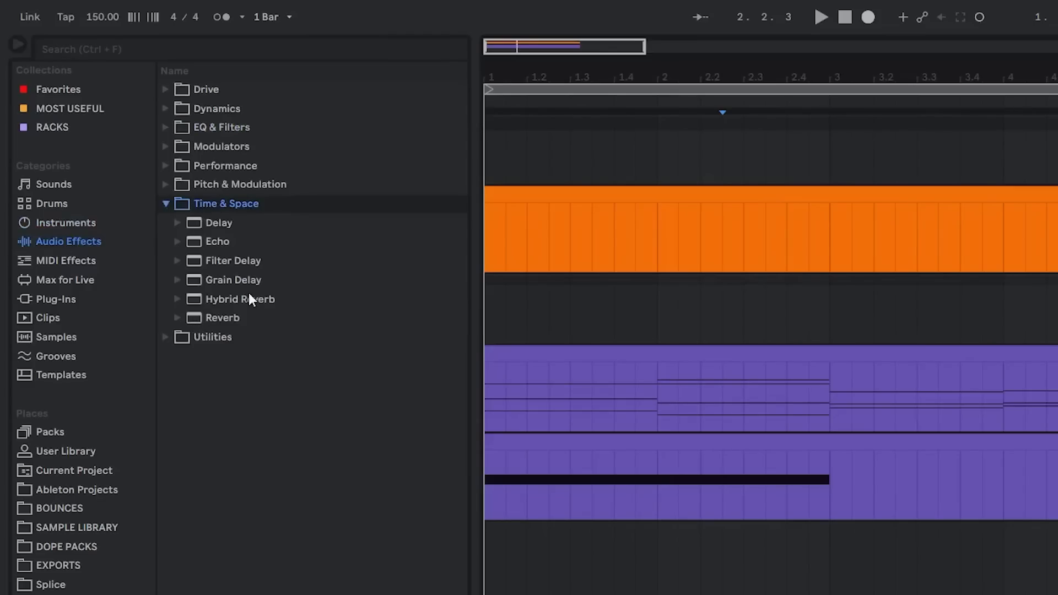
Add Hybrid Reverb after EQ Eight on the lead track and switch the effect on
{"action": "left_click_drag", "start_coordinate": [248, 299], "coordinate": [678, 485]}
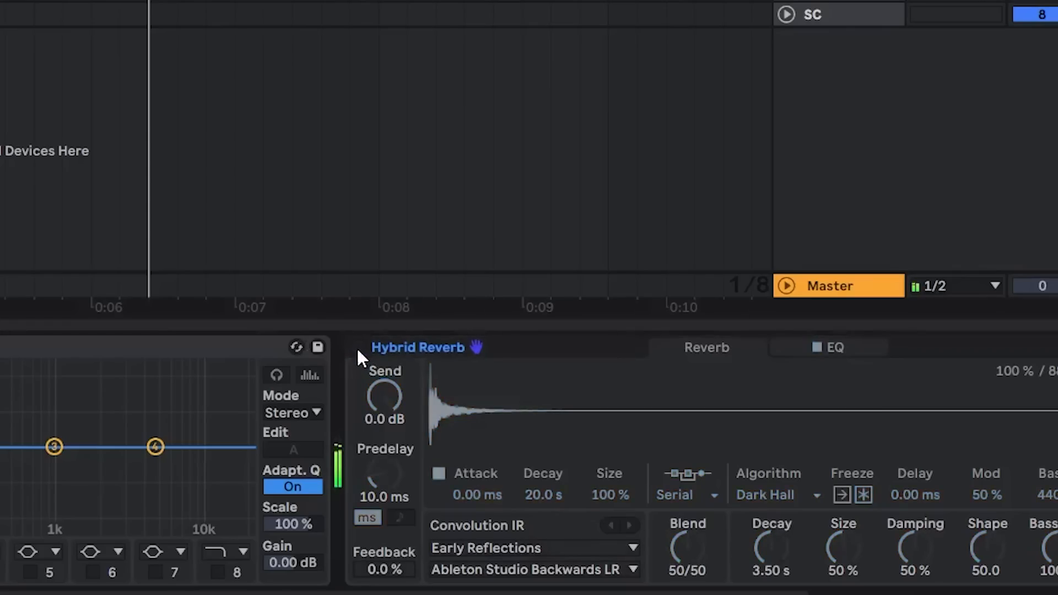
{"action": "left_click", "coordinate": [358, 350]}
{"action": "left_click_drag", "start_coordinate": [726, 408], "coordinate": [503, 396]}
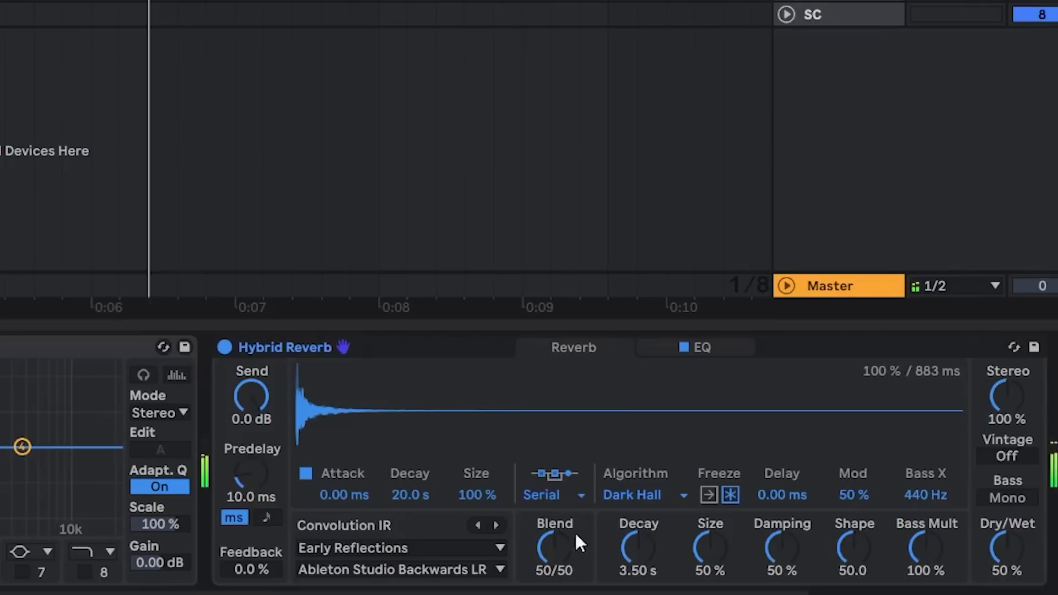
Raise the Hybrid Reverb decay to 6.29 s, trying the Shimmer algorithm before selecting Quartz
{"action": "left_click_drag", "start_coordinate": [638, 547], "coordinate": [638, 490]}
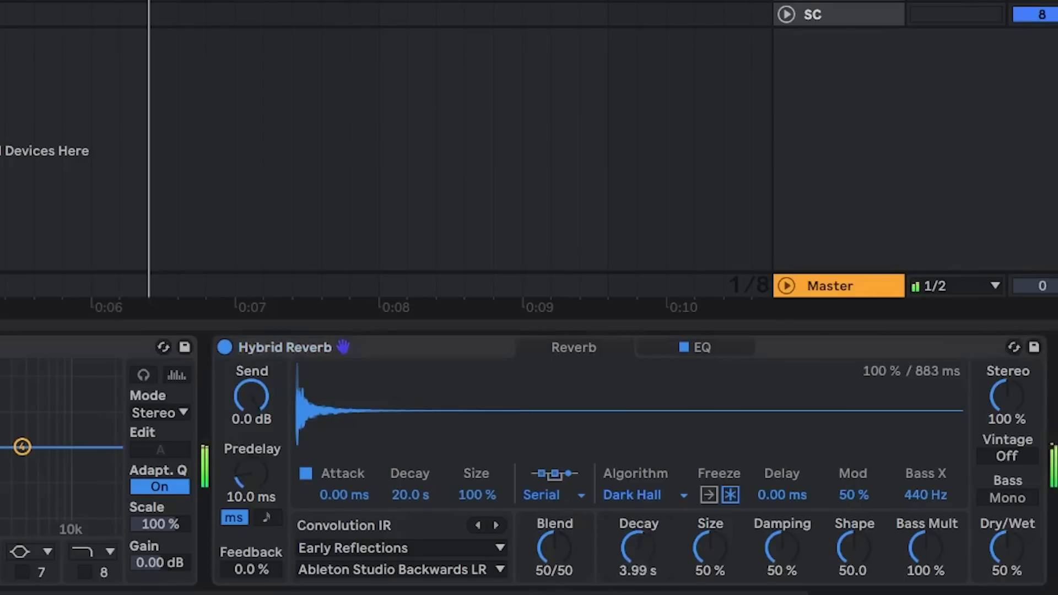
{"action": "left_click", "coordinate": [643, 496]}
{"action": "left_click", "coordinate": [645, 491]}
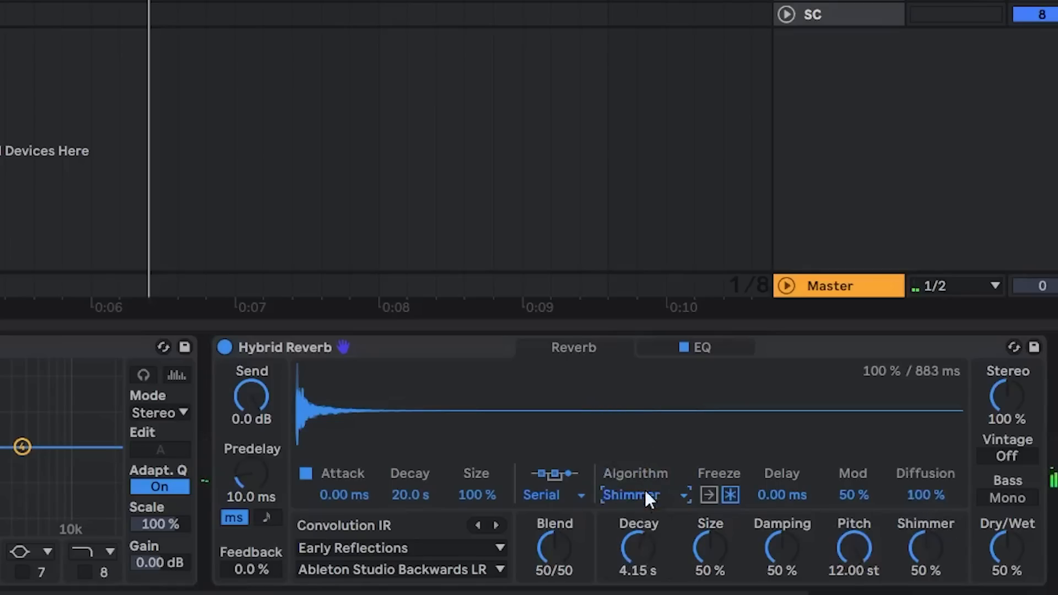
{"action": "left_click_drag", "start_coordinate": [635, 548], "coordinate": [635, 531]}
{"action": "left_click", "coordinate": [628, 492]}
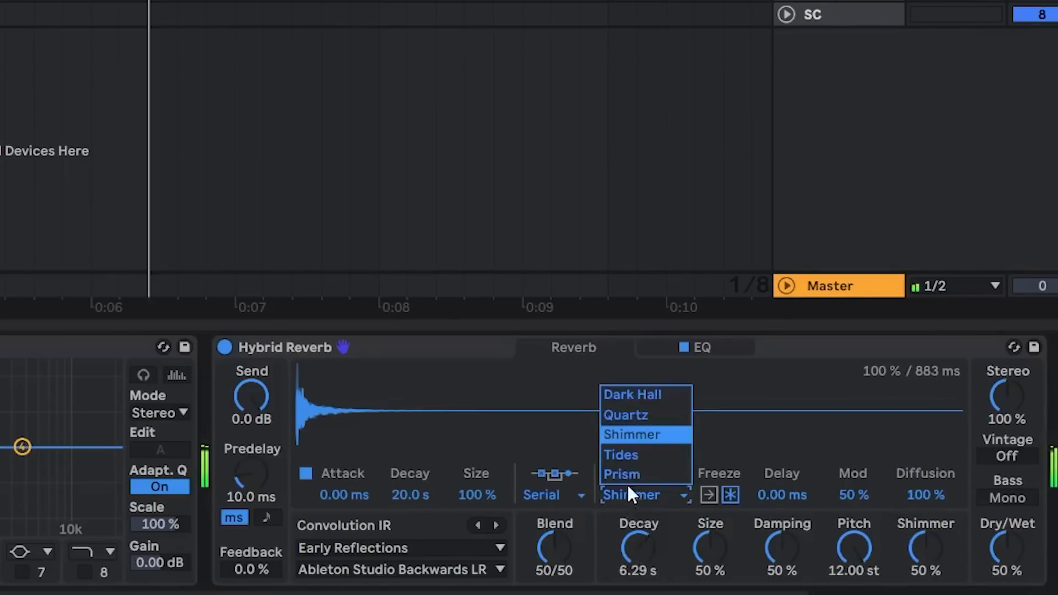
{"action": "left_click", "coordinate": [631, 415]}
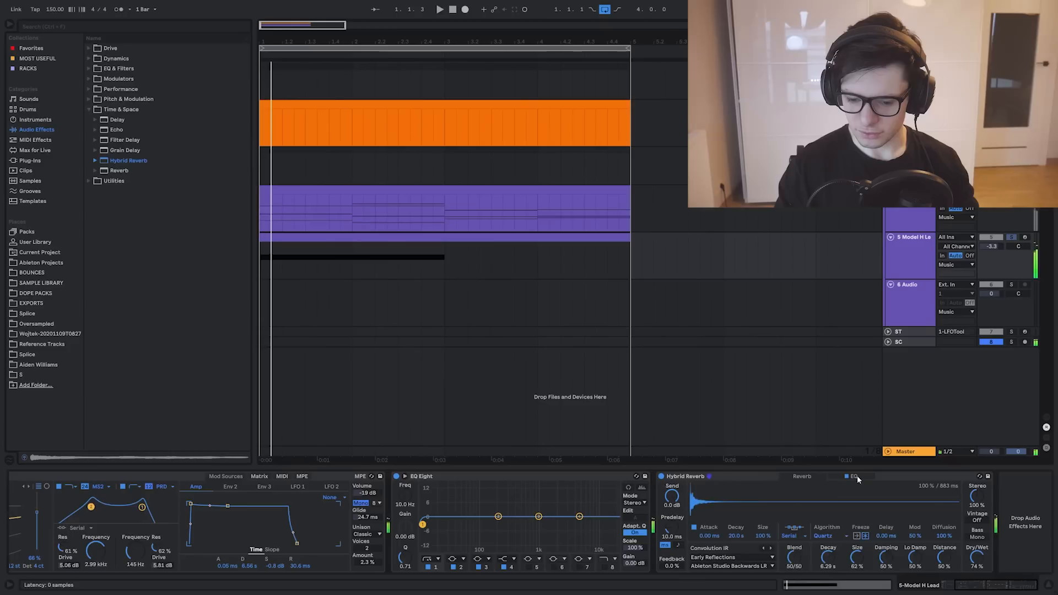
Adjust the filter points of the Hybrid Reverb's built-in EQ and return to the reverb settings
{"action": "left_click", "coordinate": [697, 347]}
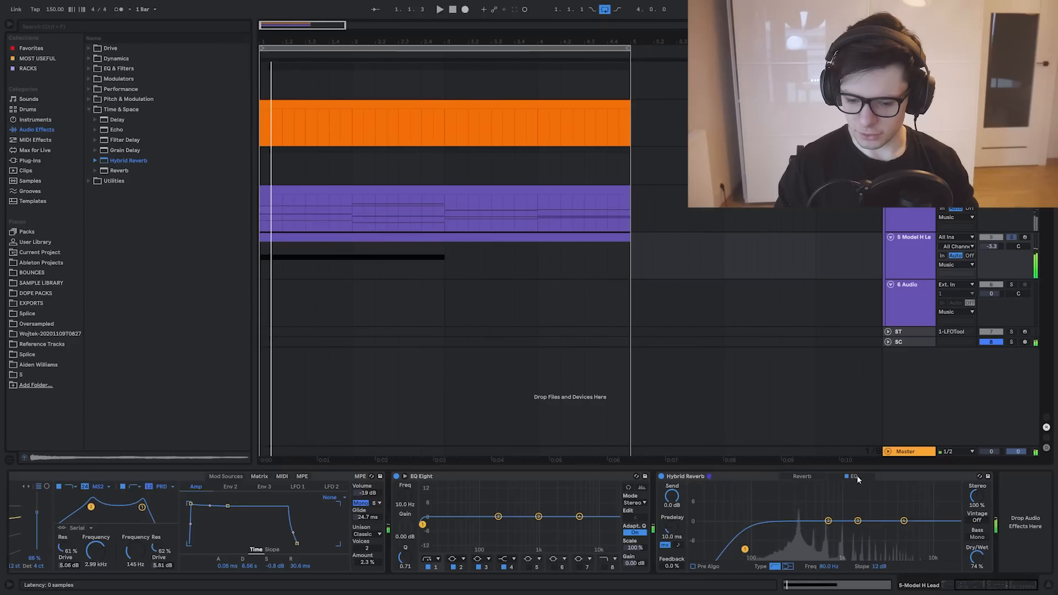
{"action": "left_click_drag", "start_coordinate": [745, 549], "coordinate": [889, 499]}
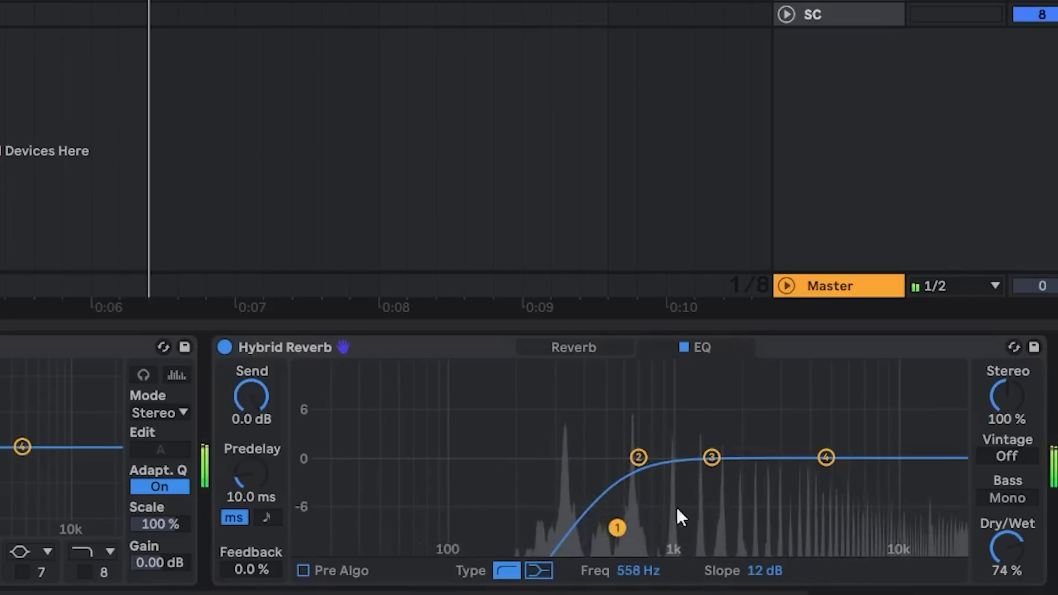
{"action": "mouse_move", "coordinate": [789, 404]}
{"action": "left_mouse_down"}
{"action": "mouse_move", "coordinate": [824, 404]}
{"action": "mouse_move", "coordinate": [771, 414]}
{"action": "left_mouse_up"}
{"action": "left_click", "coordinate": [563, 346]}
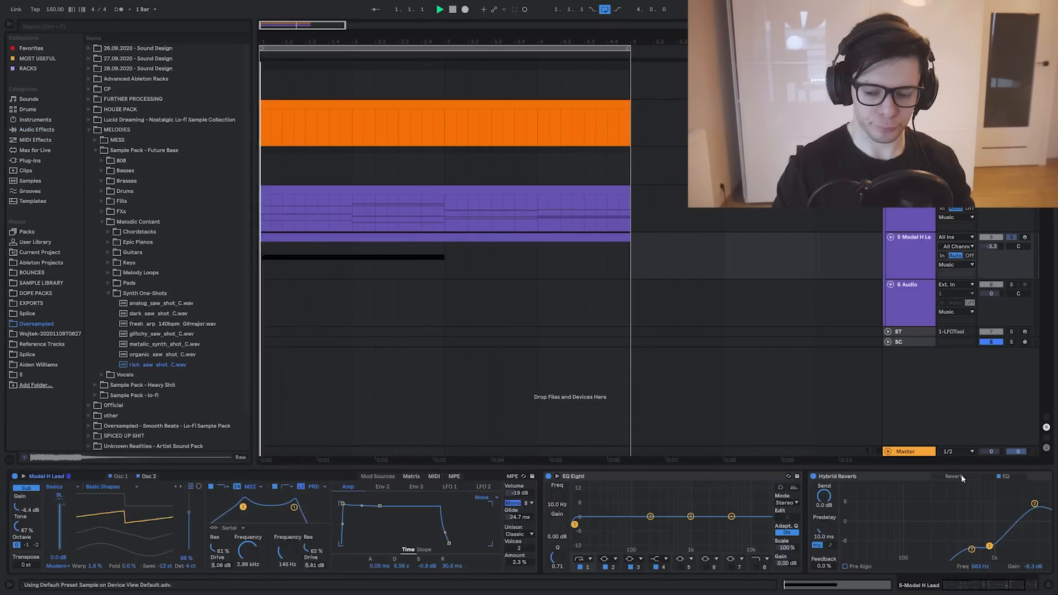
Load rich_saw_shot_C.wav from the Synth One-Shots folder as the Hybrid Reverb's convolution impulse response
{"action": "left_click", "coordinate": [959, 478]}
{"action": "key", "text": "space"}
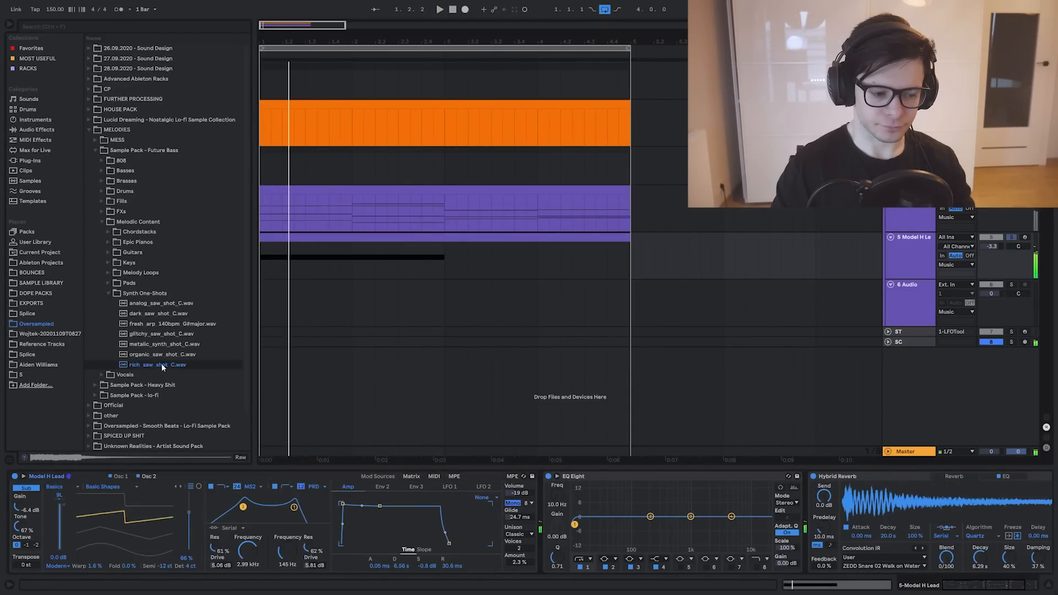
{"action": "left_click_drag", "start_coordinate": [151, 364], "coordinate": [945, 501]}
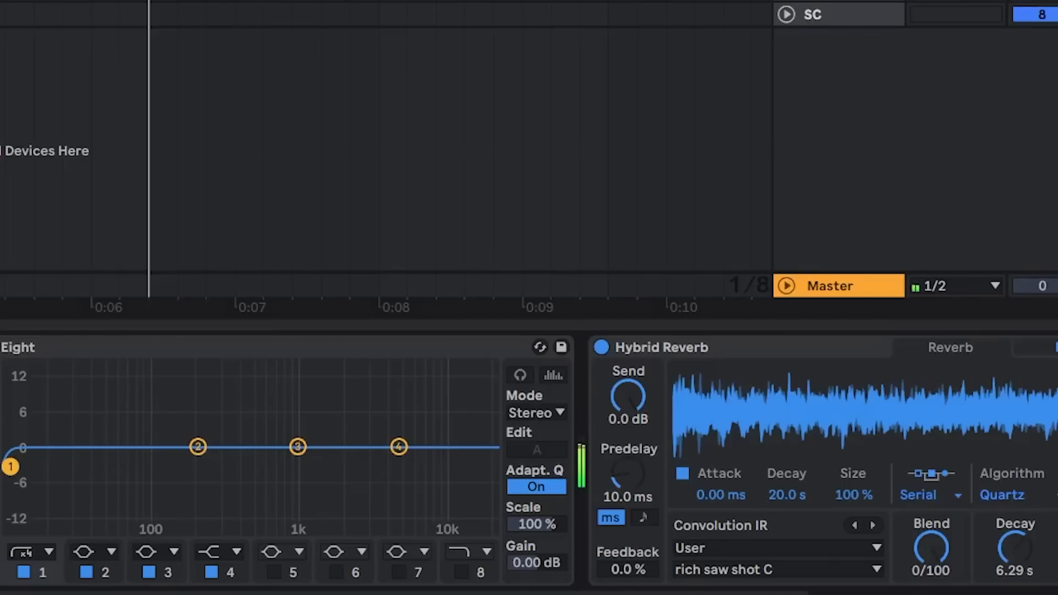
{"action": "left_click_drag", "start_coordinate": [978, 410], "coordinate": [123, 388]}
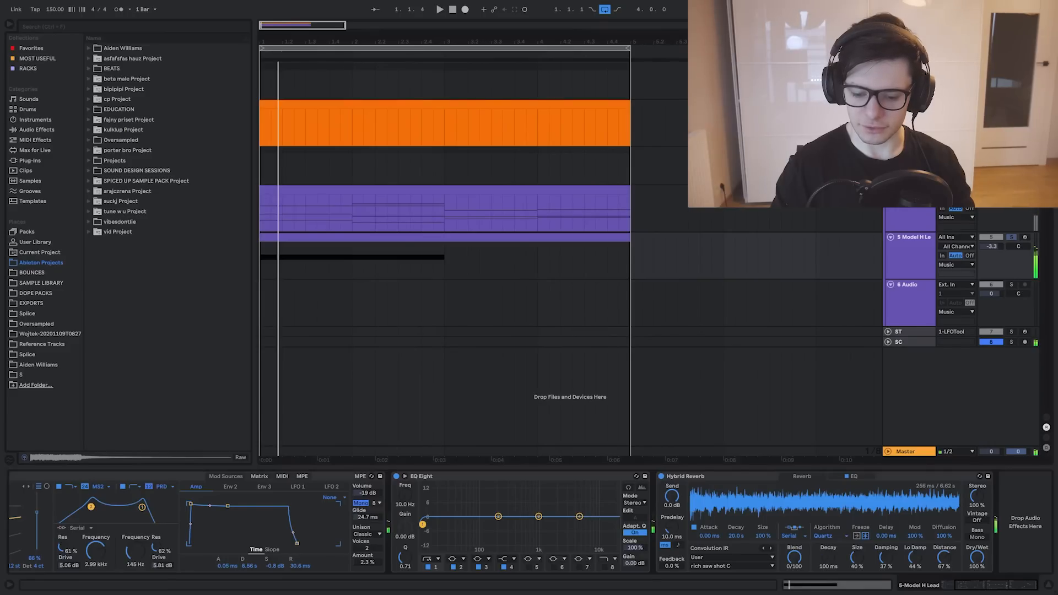
Play back the arrangement with the lead, restarting from bar 5.4.1 on the lead track
{"action": "key", "text": "space"}
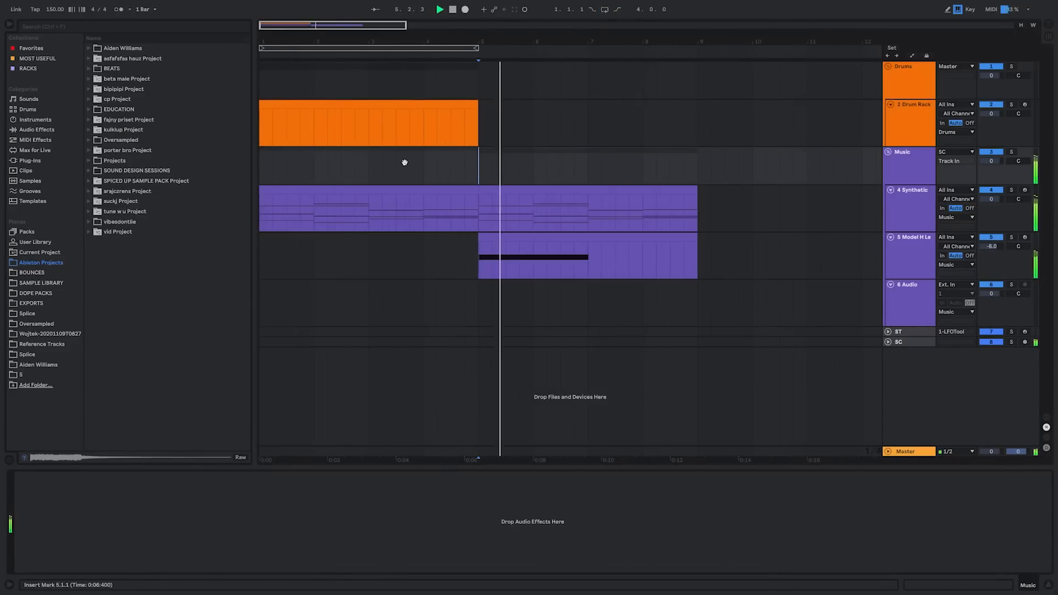
{"action": "scroll", "coordinate": [398, 187], "scroll_direction": "up", "scroll_amount": 2}
{"action": "scroll", "coordinate": [442, 217], "scroll_direction": "down", "scroll_amount": 3}
{"action": "left_click", "coordinate": [468, 244]}
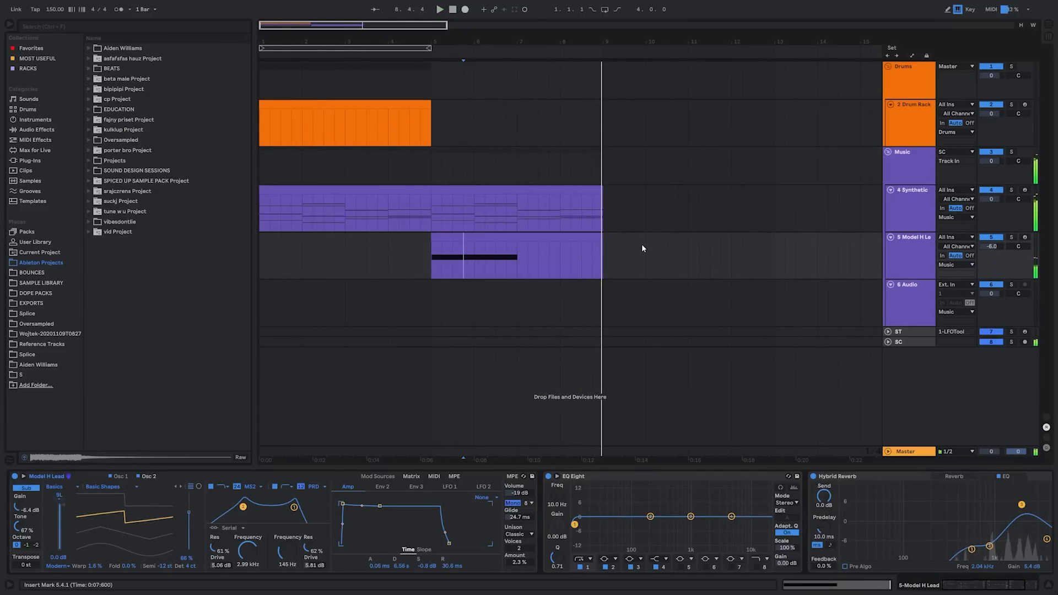
{"action": "scroll", "coordinate": [314, 121], "scroll_direction": "up", "scroll_amount": 2}
Open the drum clip, set the trap hat sample's volume to -16.6 dB and the open hat sample's volume to -18.3 dB
{"action": "double_click", "coordinate": [345, 109]}
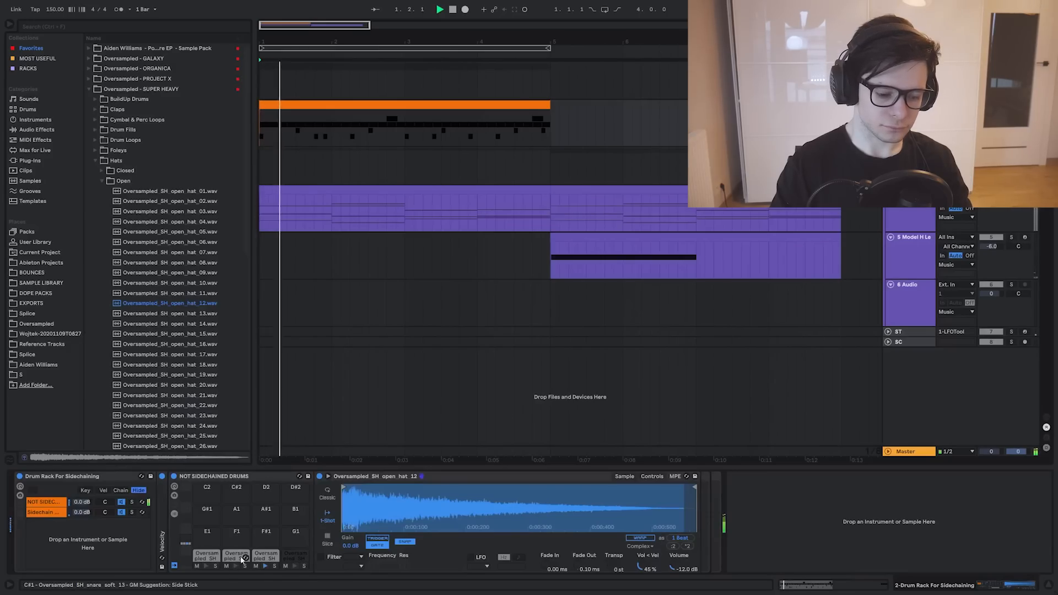
{"action": "left_click", "coordinate": [267, 557]}
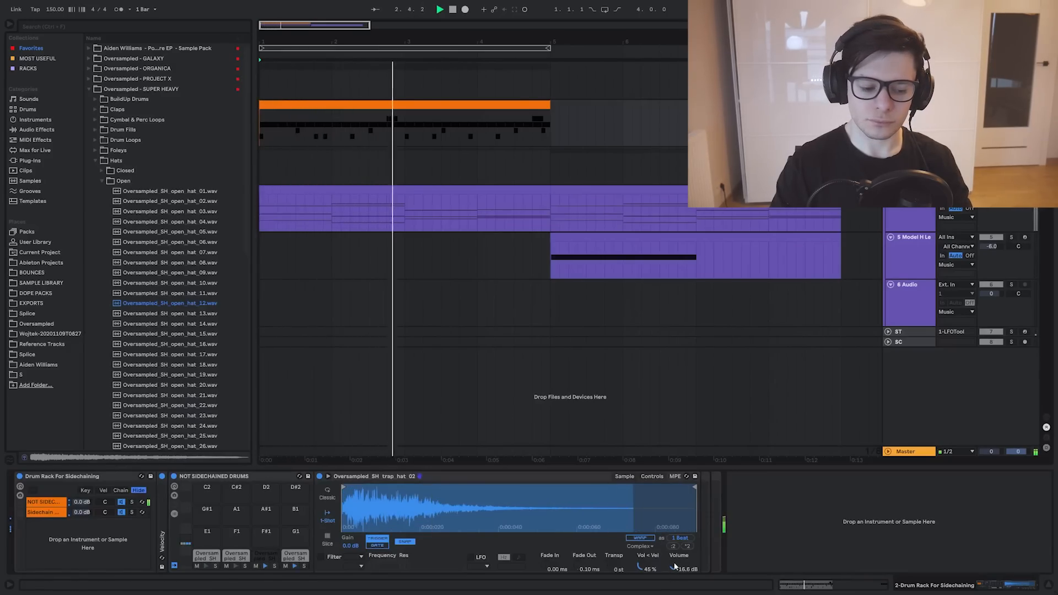
{"action": "left_click", "coordinate": [311, 557]}
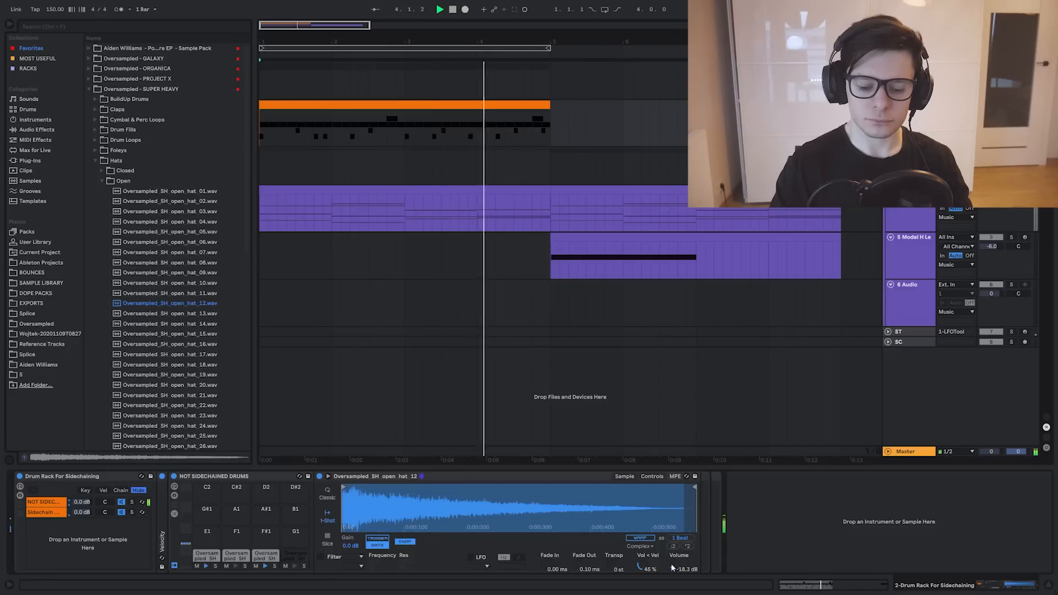
Search the browser for EQ Eight
{"action": "key", "text": "ctrl+f"}
{"action": "type", "text": "EQ Eight"}
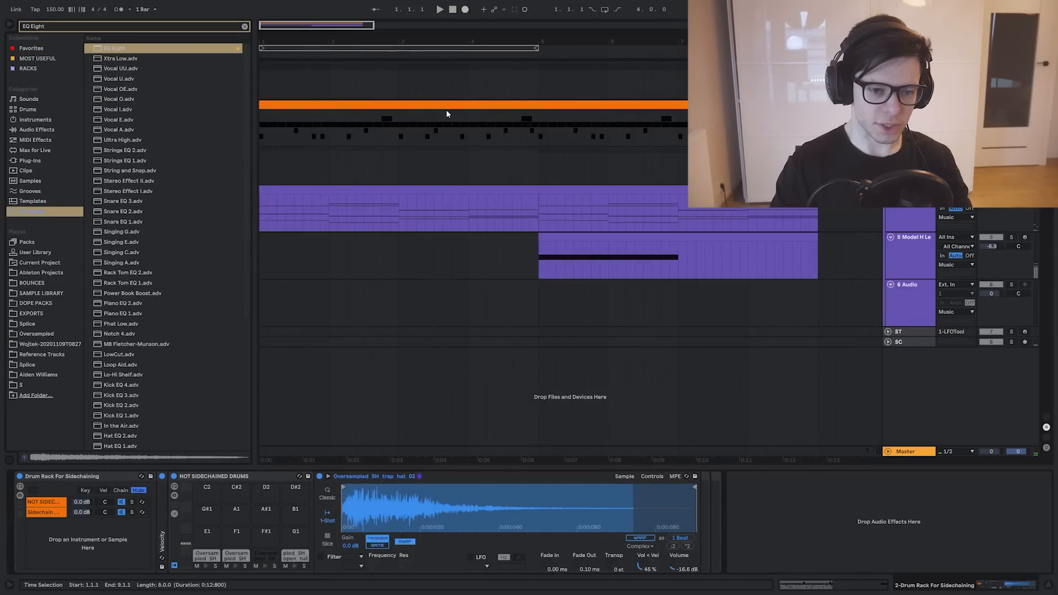
Open the drum clip's notes, check the second trap hat's velocity, and show the probability lane beneath the velocities
{"action": "double_click", "coordinate": [447, 106]}
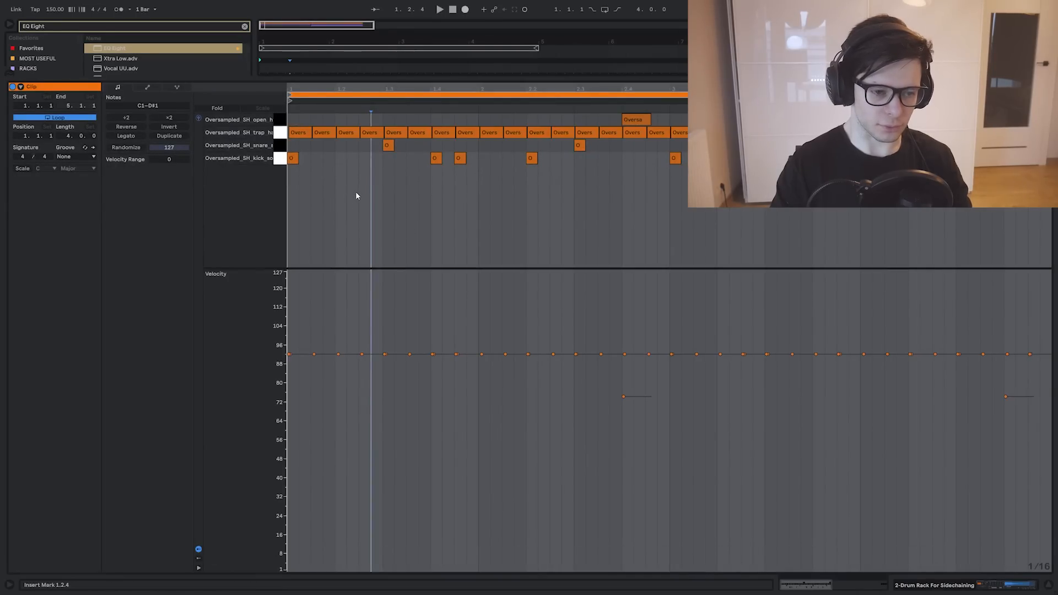
{"action": "left_click", "coordinate": [324, 356]}
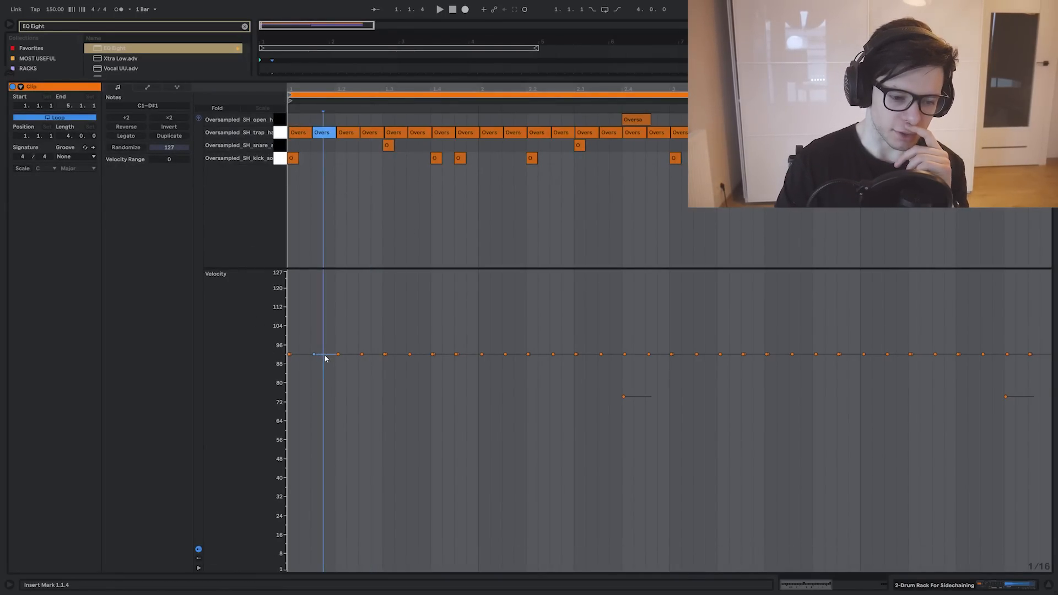
{"action": "left_click_drag", "start_coordinate": [325, 358], "coordinate": [332, 376]}
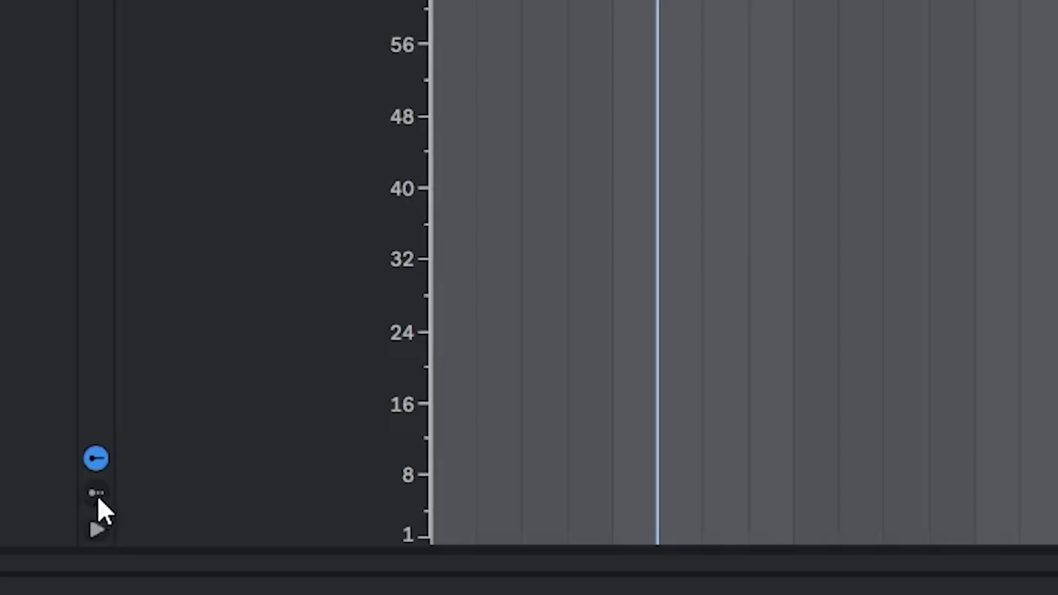
{"action": "left_click", "coordinate": [96, 493]}
{"action": "left_click_drag", "start_coordinate": [239, 501], "coordinate": [239, 304]}
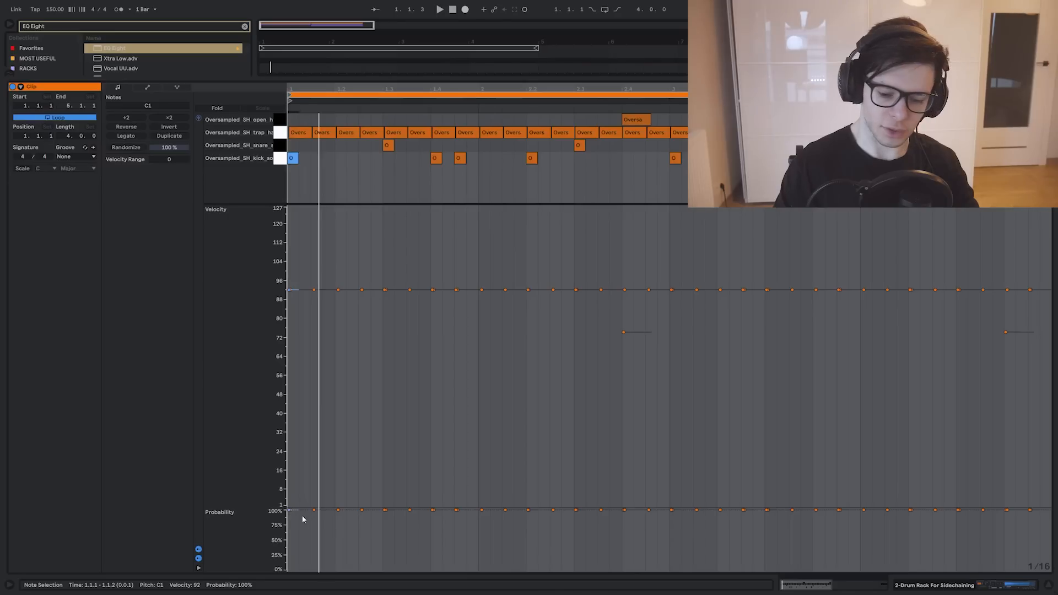
Lower the probability of all trap hat notes to about 48% and play back the pattern
{"action": "left_click", "coordinate": [496, 514]}
{"action": "left_click", "coordinate": [473, 514]}
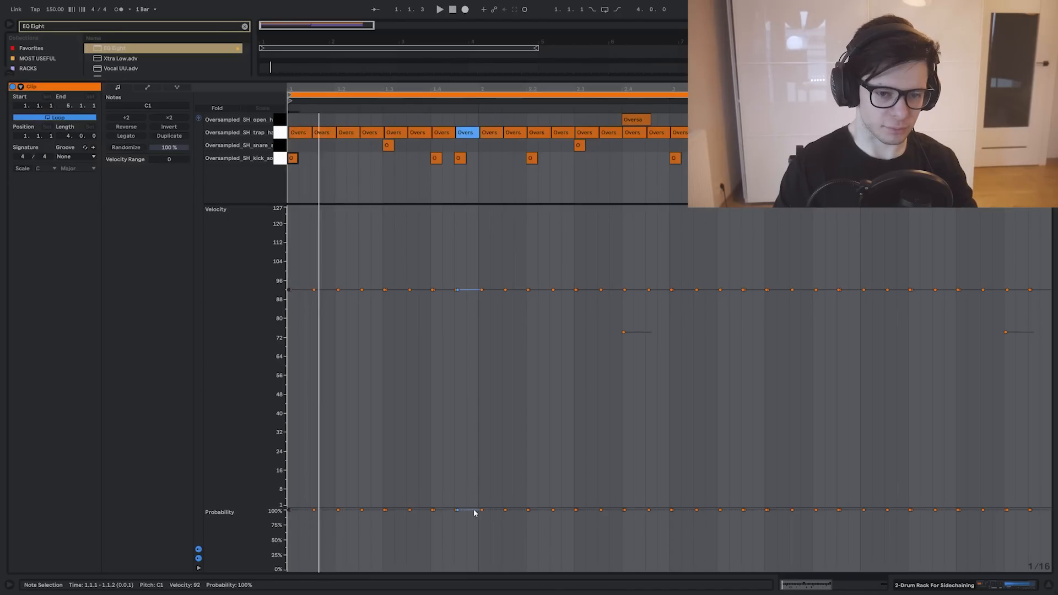
{"action": "left_click", "coordinate": [347, 513]}
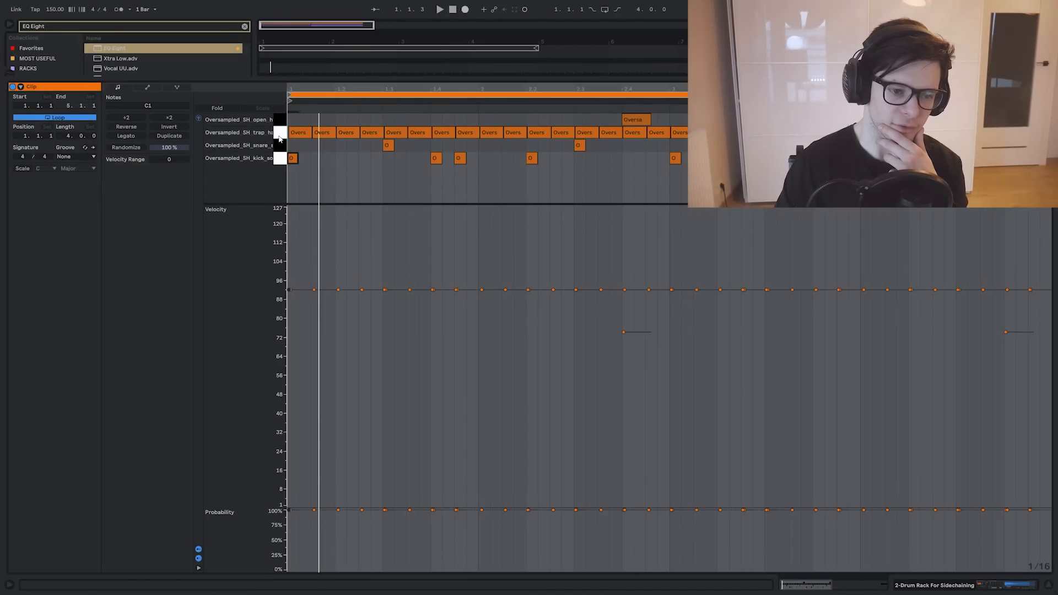
{"action": "left_click", "coordinate": [278, 136]}
{"action": "left_click_drag", "start_coordinate": [338, 511], "coordinate": [338, 540]}
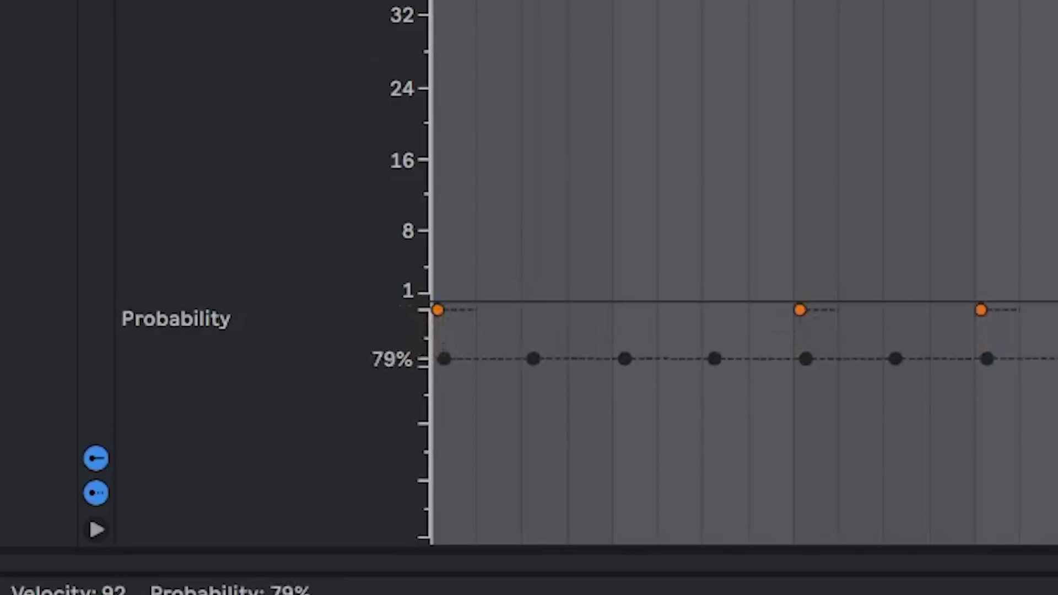
{"action": "left_click_drag", "start_coordinate": [533, 423], "coordinate": [535, 432]}
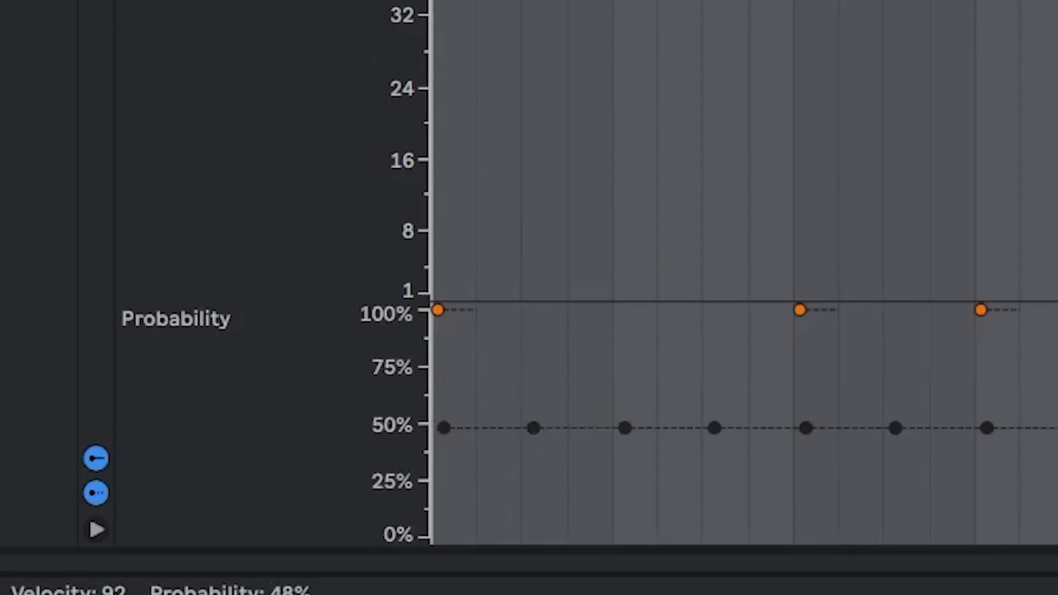
{"action": "key", "text": "space"}
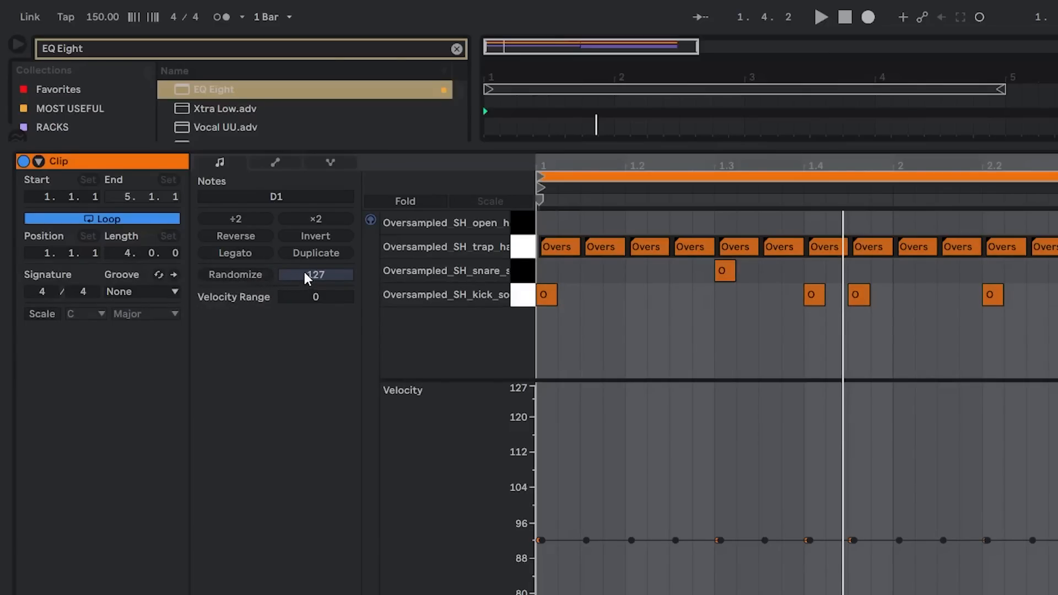
Randomize the trap hat velocities with an amount of 127, try a second pass with 35, and play back each result
{"action": "left_click", "coordinate": [232, 280]}
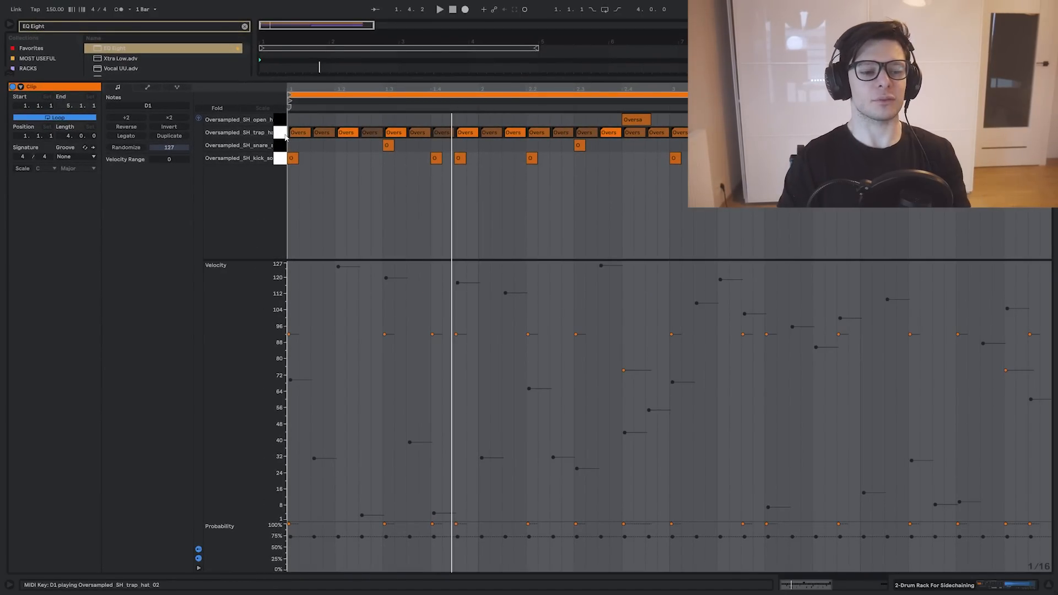
{"action": "key", "text": "space"}
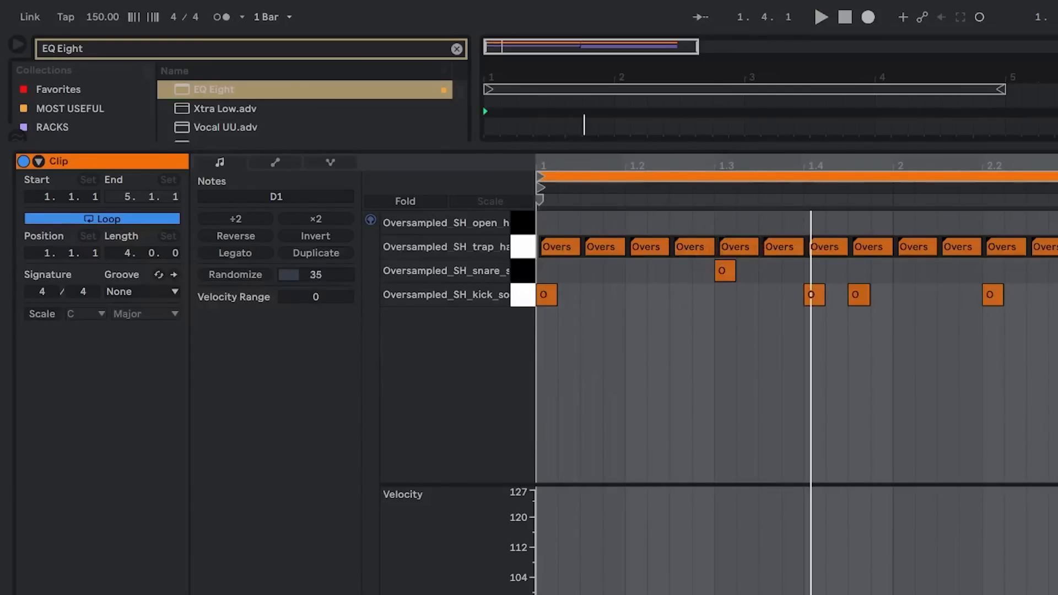
{"action": "left_click", "coordinate": [255, 276]}
{"action": "key", "text": "space"}
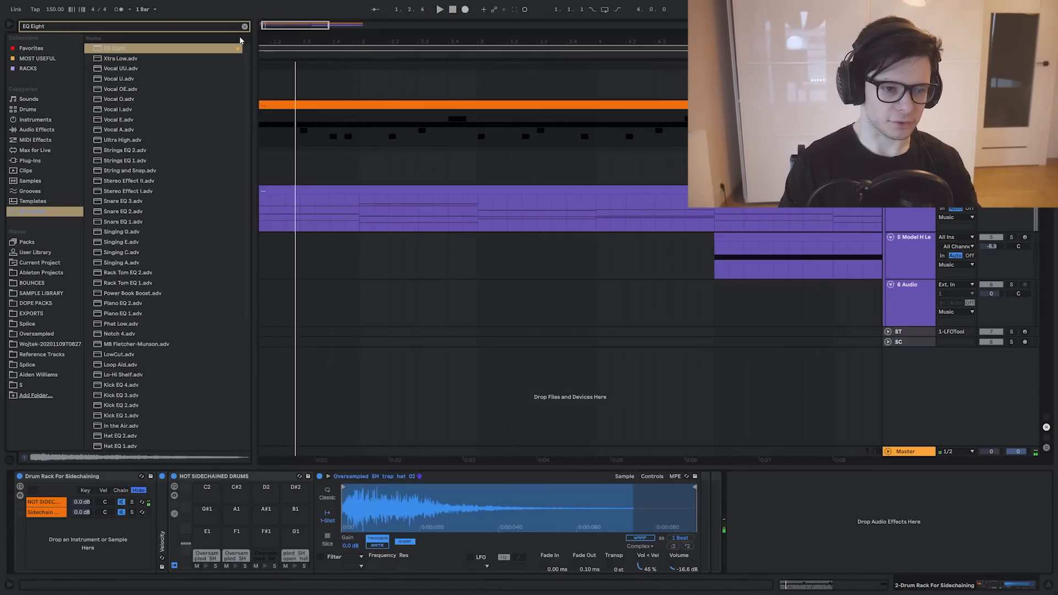
Look in the RACKS collection, search for portal.vst and load the Portal plug-in on the Drum Rack track
{"action": "left_click", "coordinate": [245, 26]}
{"action": "left_click", "coordinate": [35, 68]}
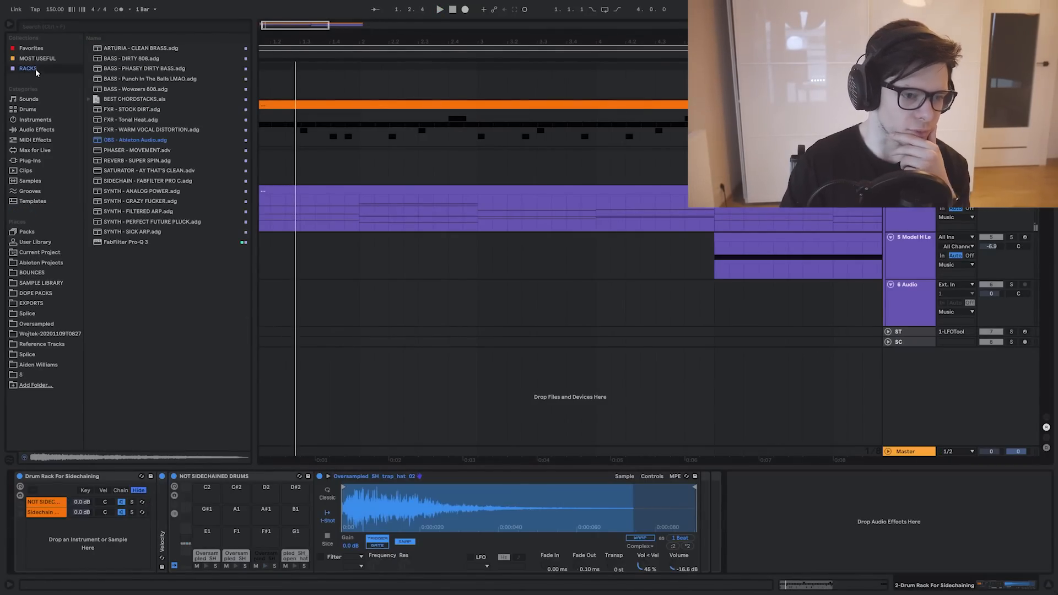
{"action": "left_click", "coordinate": [340, 115]}
{"action": "key", "text": "ctrl+f"}
{"action": "type", "text": "portal.vst"}
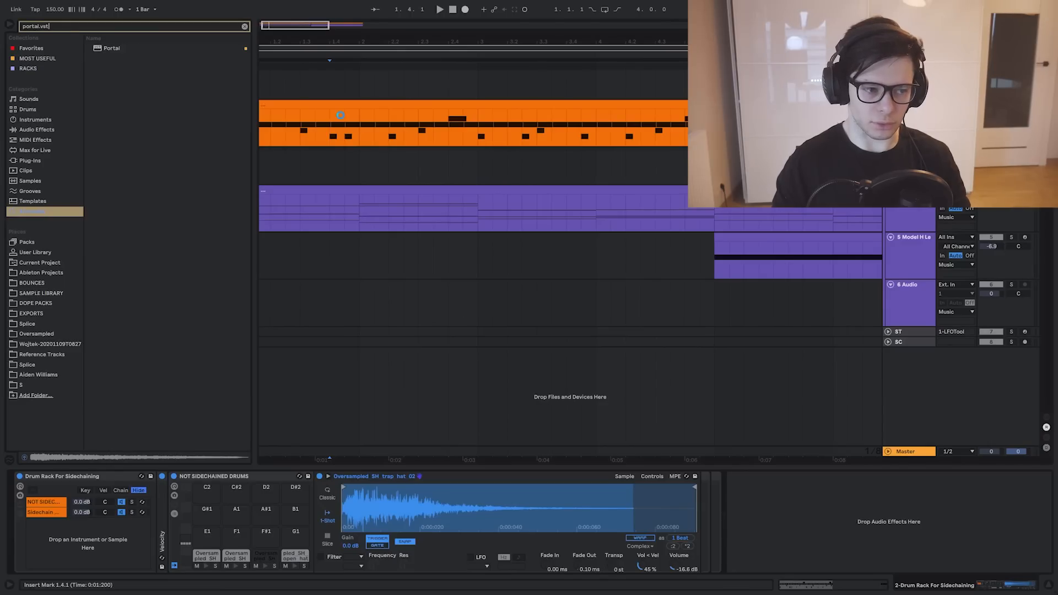
{"action": "key", "text": "Down"}
{"action": "key", "text": "Return"}
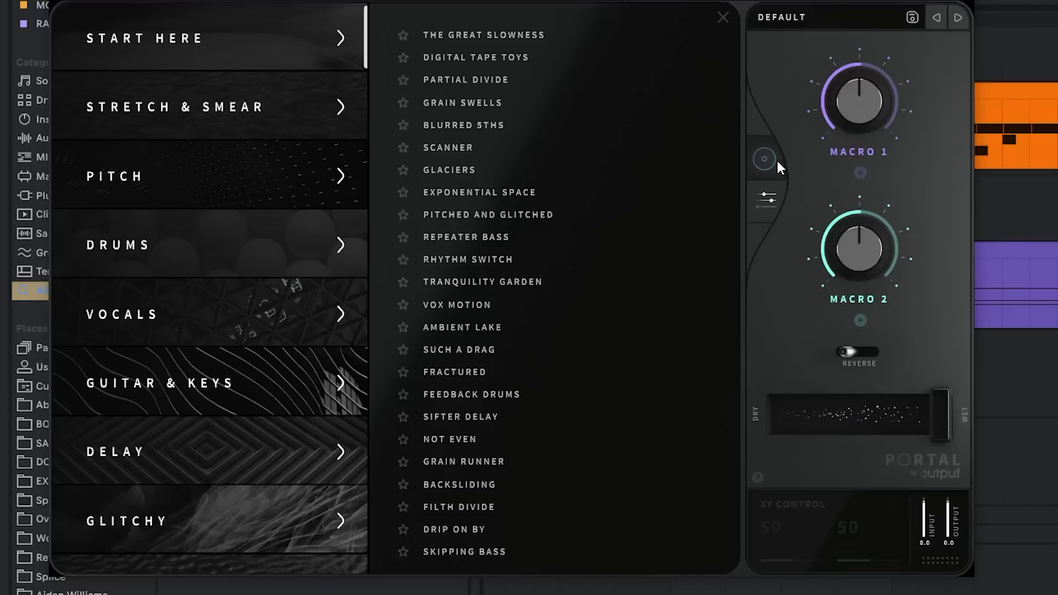
Look through Portal's parameter page, XY view and START HERE presets
{"action": "left_click", "coordinate": [769, 196]}
{"action": "left_click", "coordinate": [770, 160]}
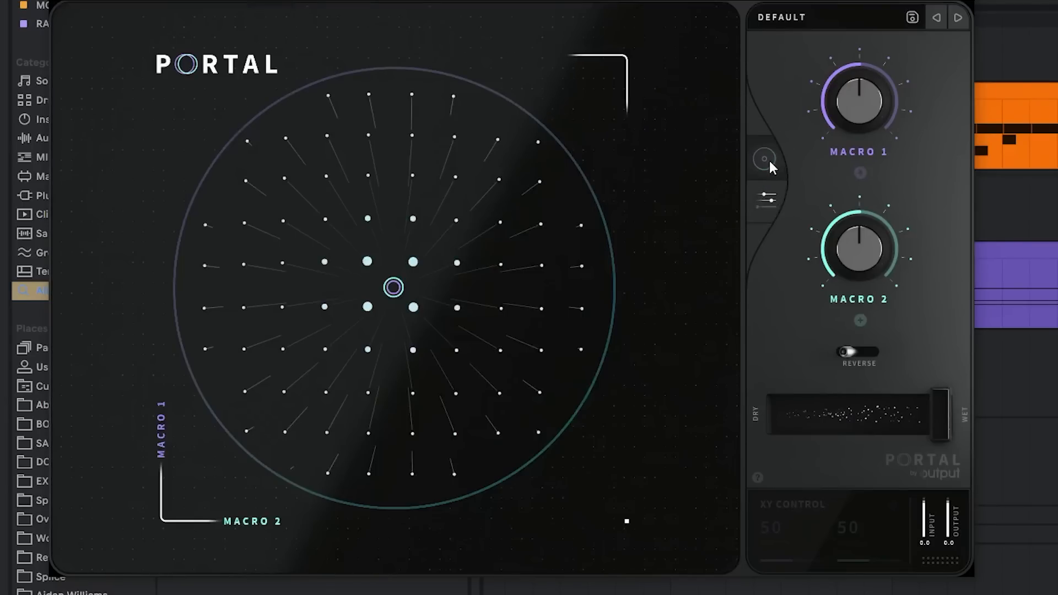
{"action": "left_click", "coordinate": [783, 18]}
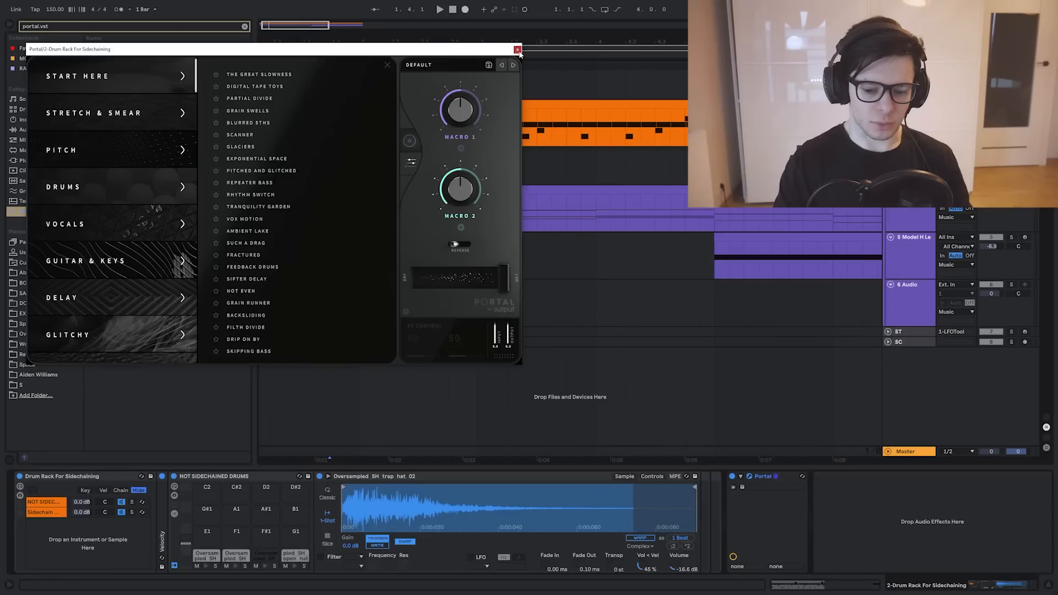
{"action": "left_click", "coordinate": [517, 49]}
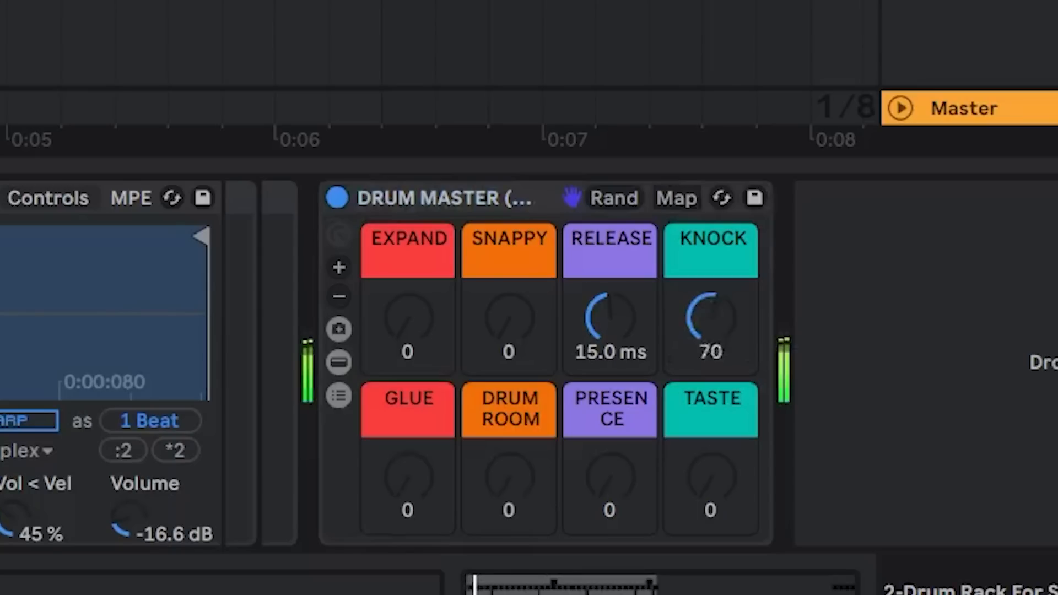
Try the DRUM MASTER rack with Knock at 115, Expand at 51 and some Glue, resetting these macros to zero
{"action": "left_click_drag", "start_coordinate": [711, 318], "coordinate": [710, 292]}
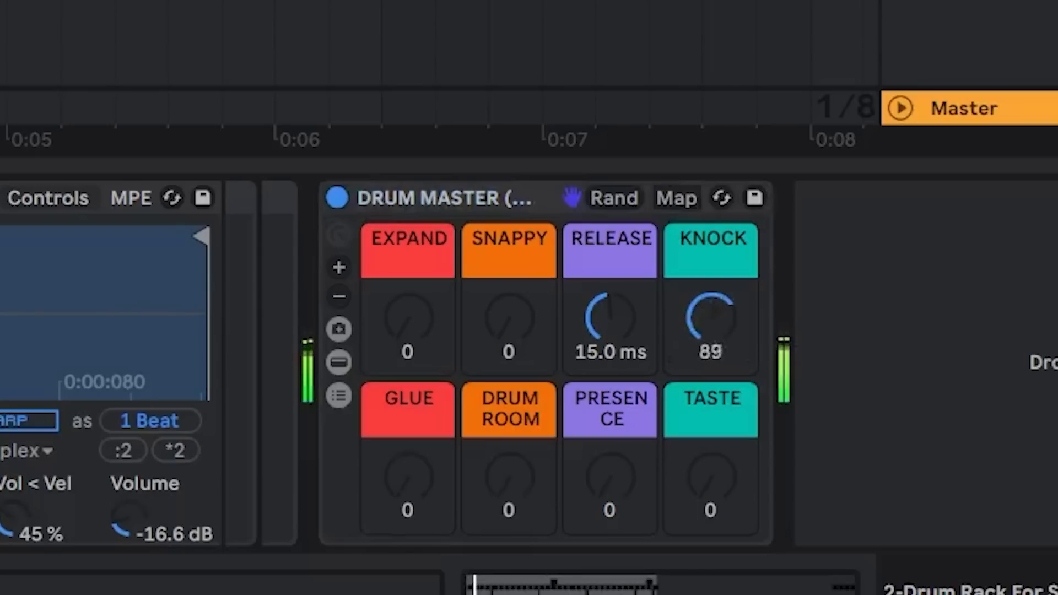
{"action": "left_click_drag", "start_coordinate": [678, 349], "coordinate": [677, 331]}
{"action": "left_click_drag", "start_coordinate": [421, 347], "coordinate": [422, 325]}
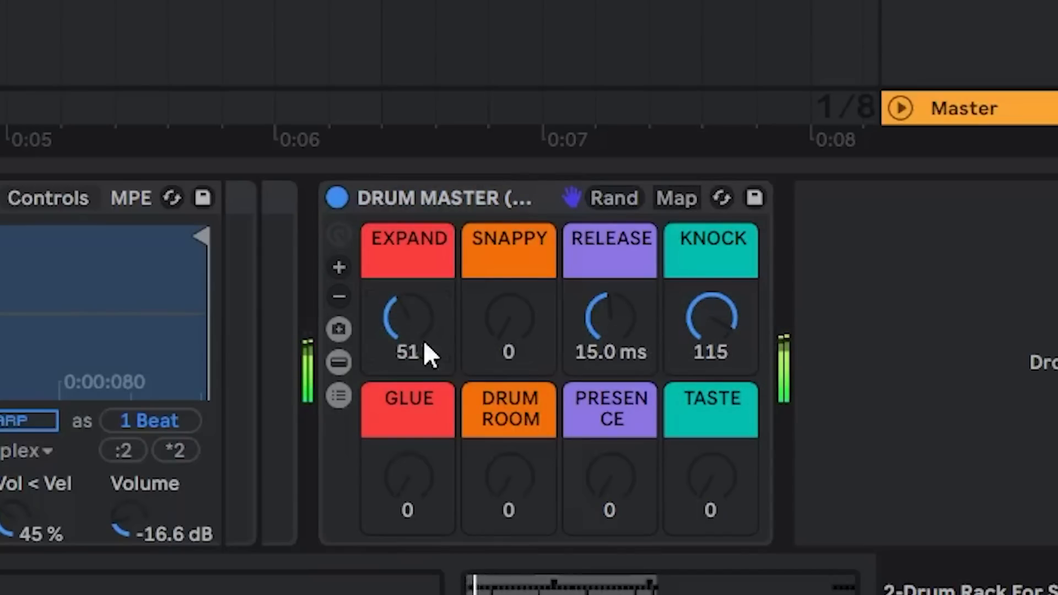
{"action": "left_click_drag", "start_coordinate": [410, 485], "coordinate": [411, 455]}
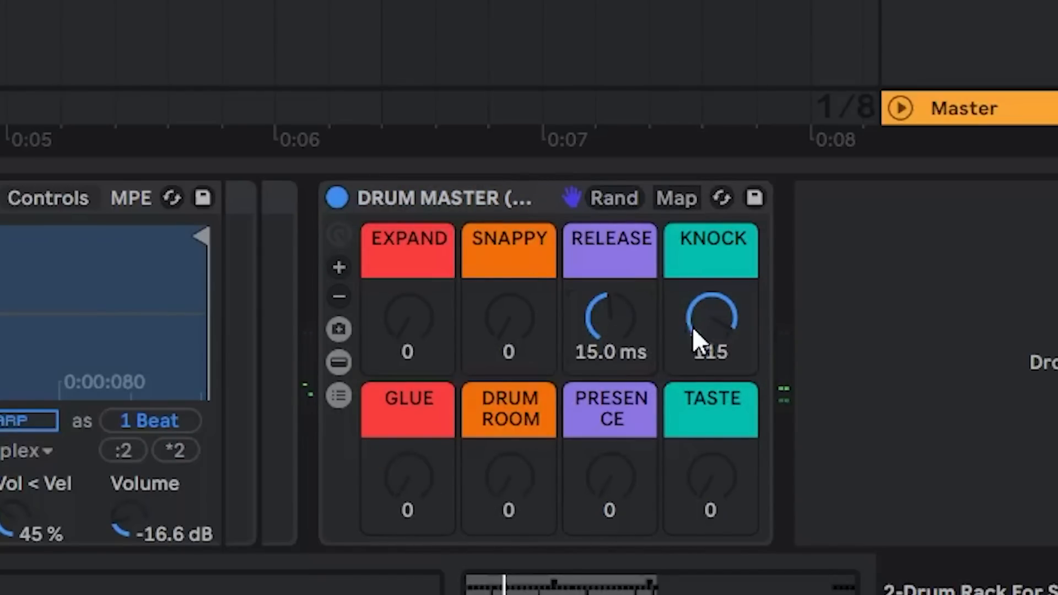
{"action": "double_click", "coordinate": [694, 327]}
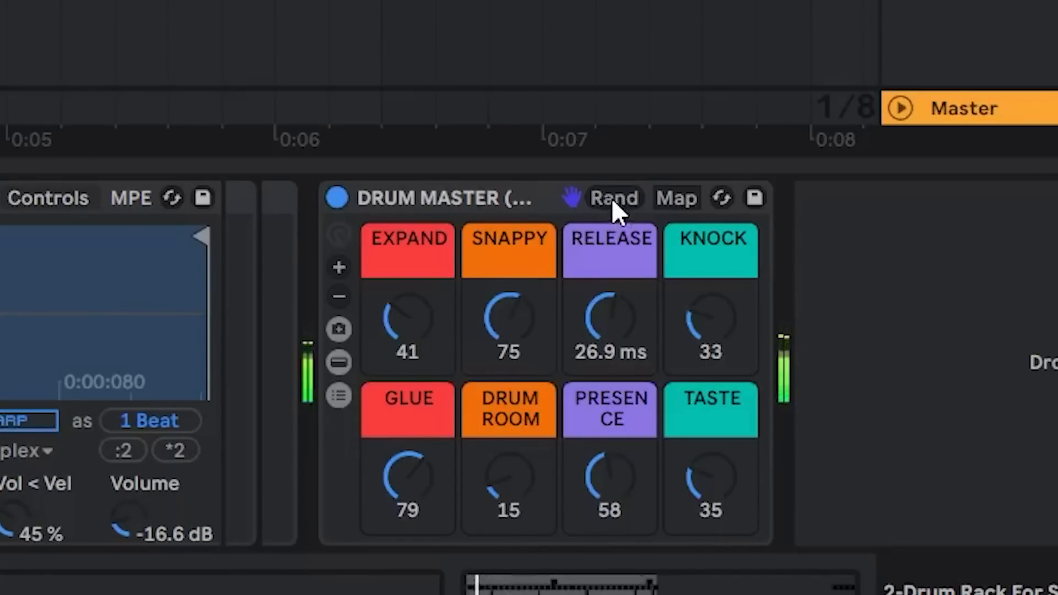
Randomize the DRUM MASTER rack's macros repeatedly during playback, comparing the variations with the rack bypassed
{"action": "scroll", "coordinate": [441, 55], "scroll_direction": "left", "scroll_amount": 1}
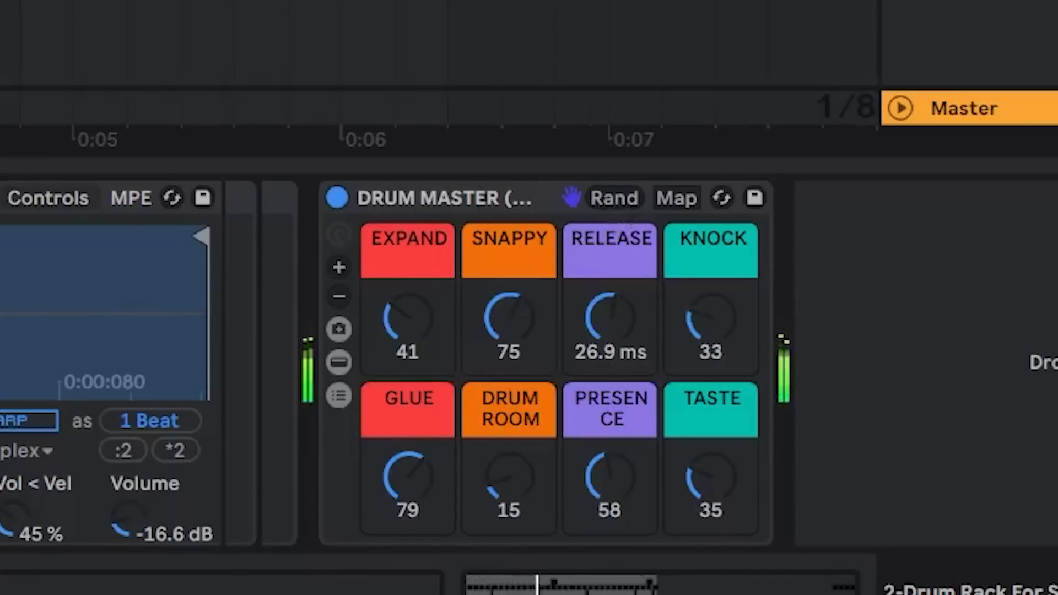
{"action": "left_click", "coordinate": [622, 196]}
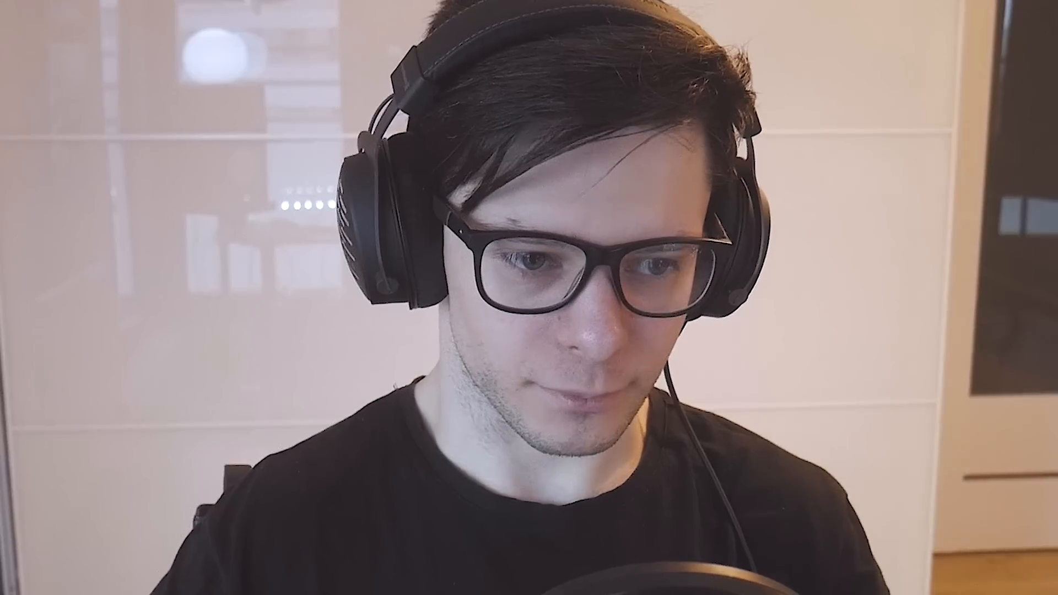
{"action": "key", "text": "space"}
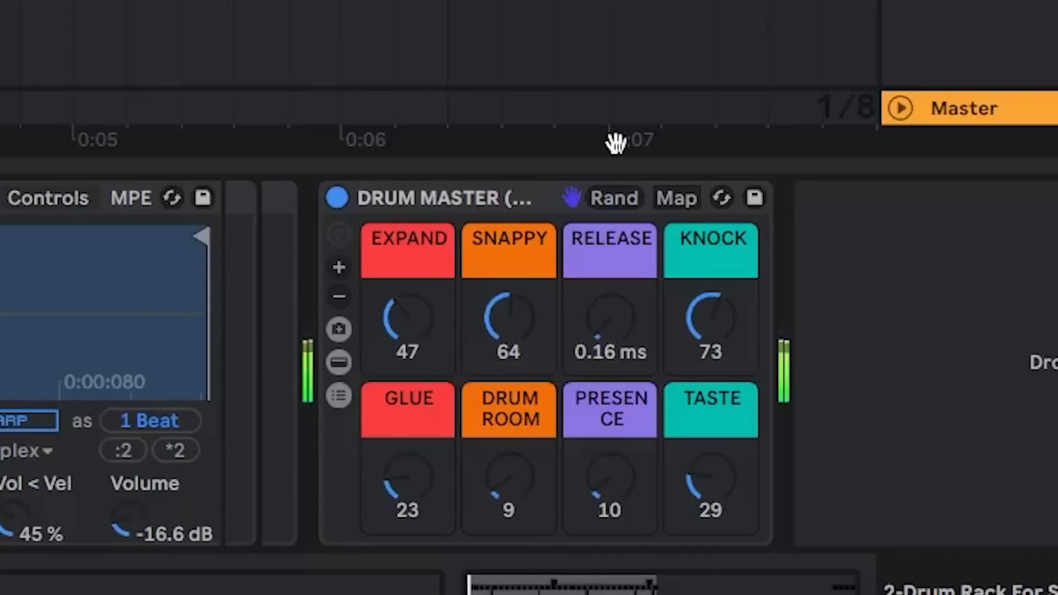
{"action": "left_click", "coordinate": [626, 204]}
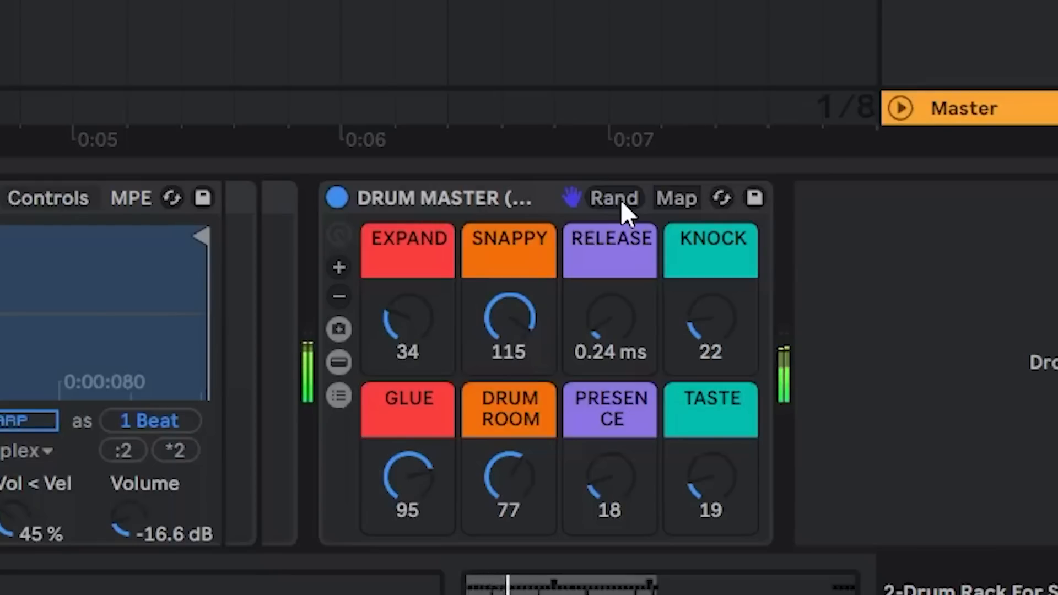
{"action": "left_click", "coordinate": [626, 212]}
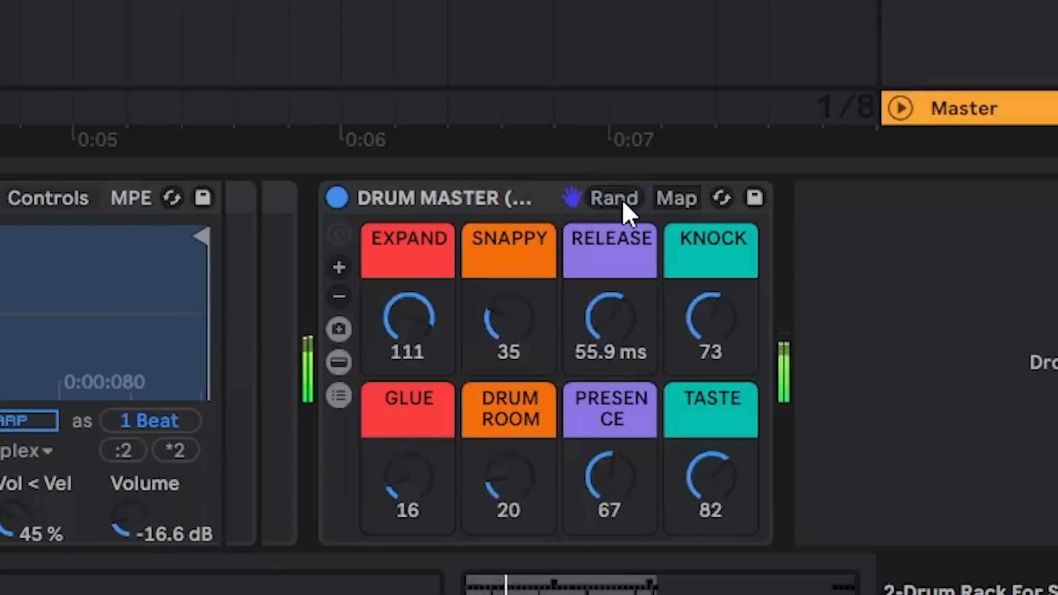
{"action": "left_click", "coordinate": [625, 205]}
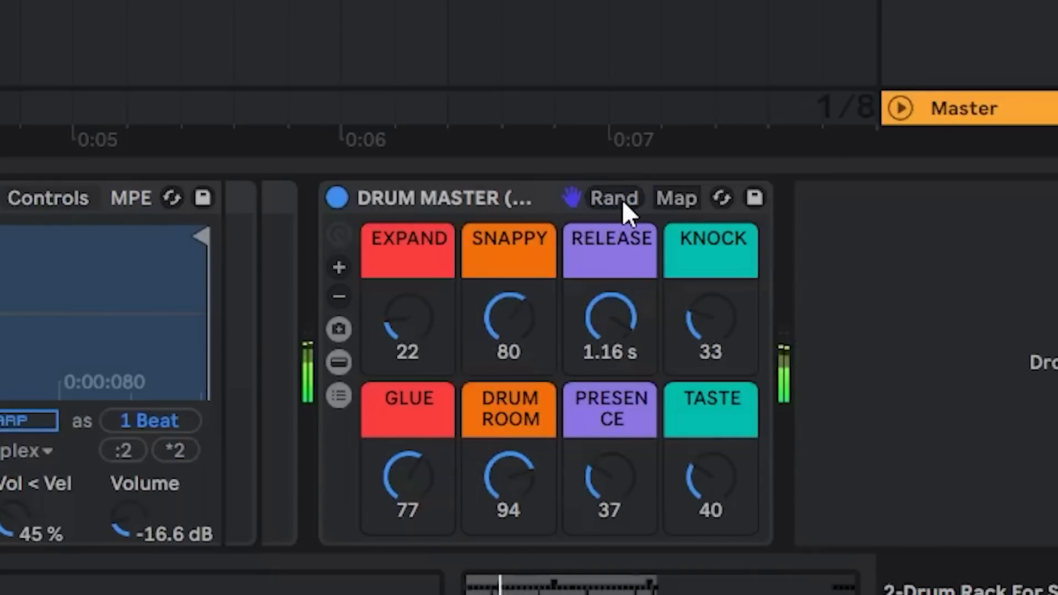
{"action": "left_click", "coordinate": [628, 202]}
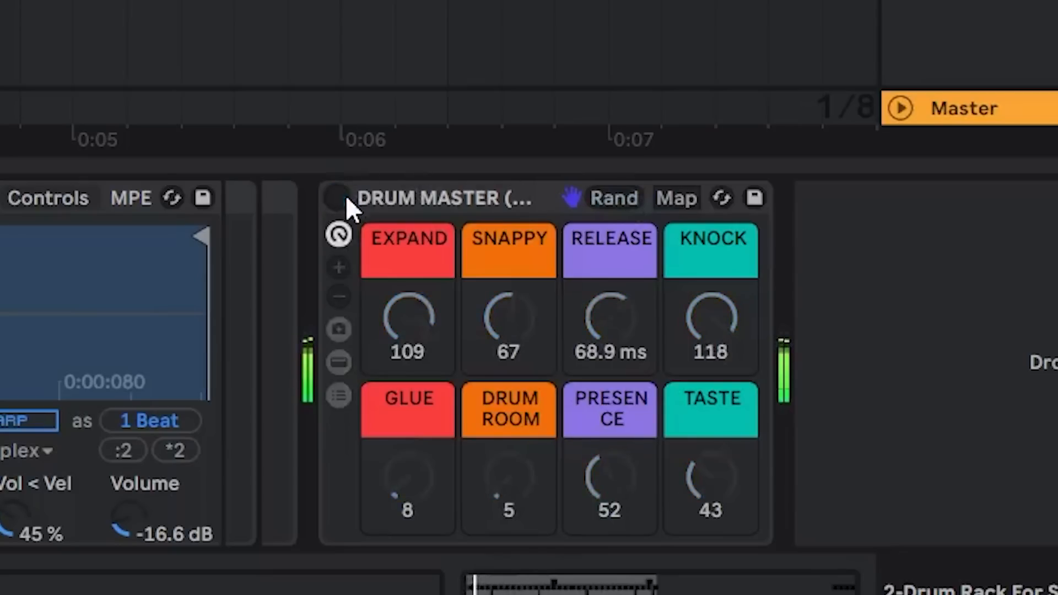
{"action": "left_click", "coordinate": [619, 200]}
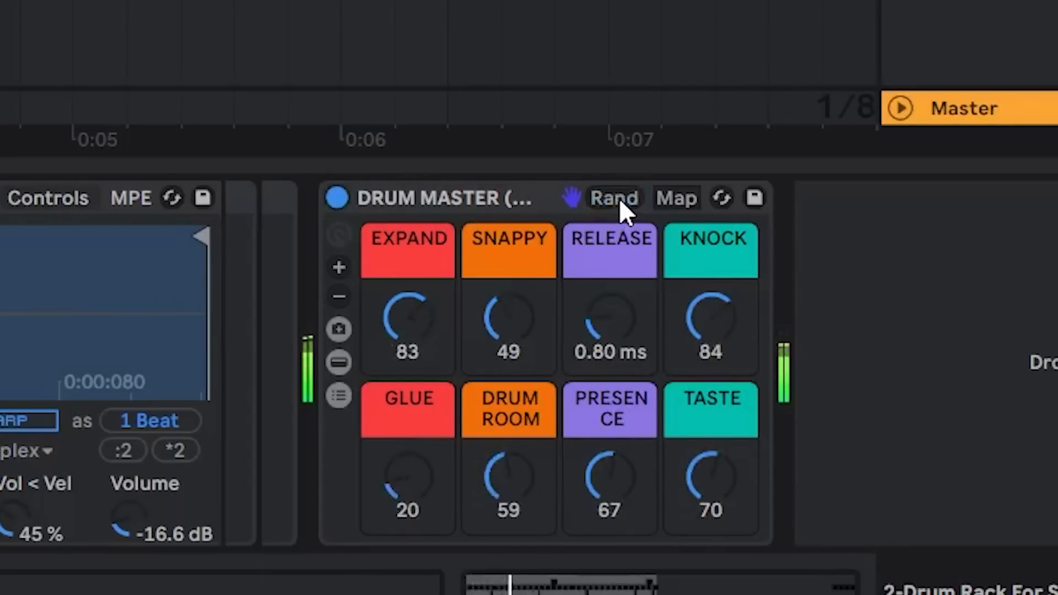
Generate several more random macro settings for the DRUM MASTER rack and compare the last one with the bypassed sound
{"action": "left_click", "coordinate": [619, 197]}
{"action": "left_click", "coordinate": [617, 199]}
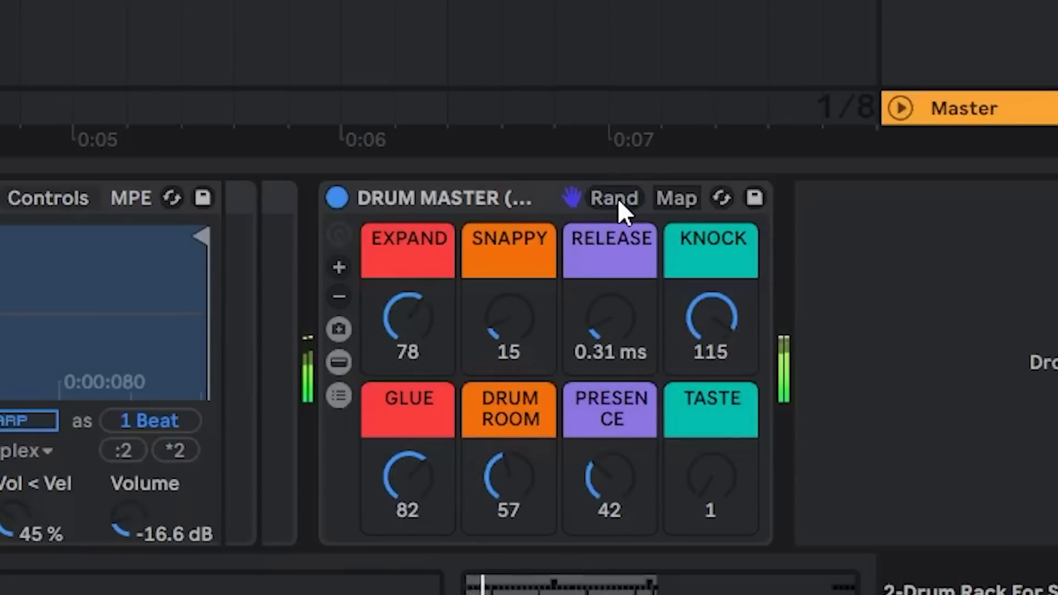
{"action": "left_click", "coordinate": [618, 198]}
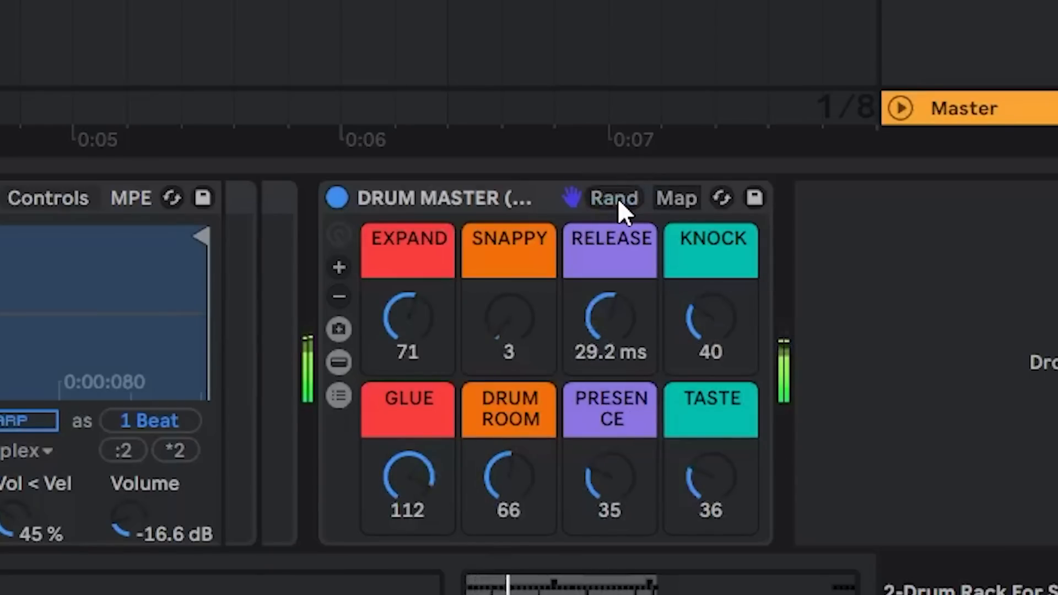
{"action": "left_click", "coordinate": [344, 198]}
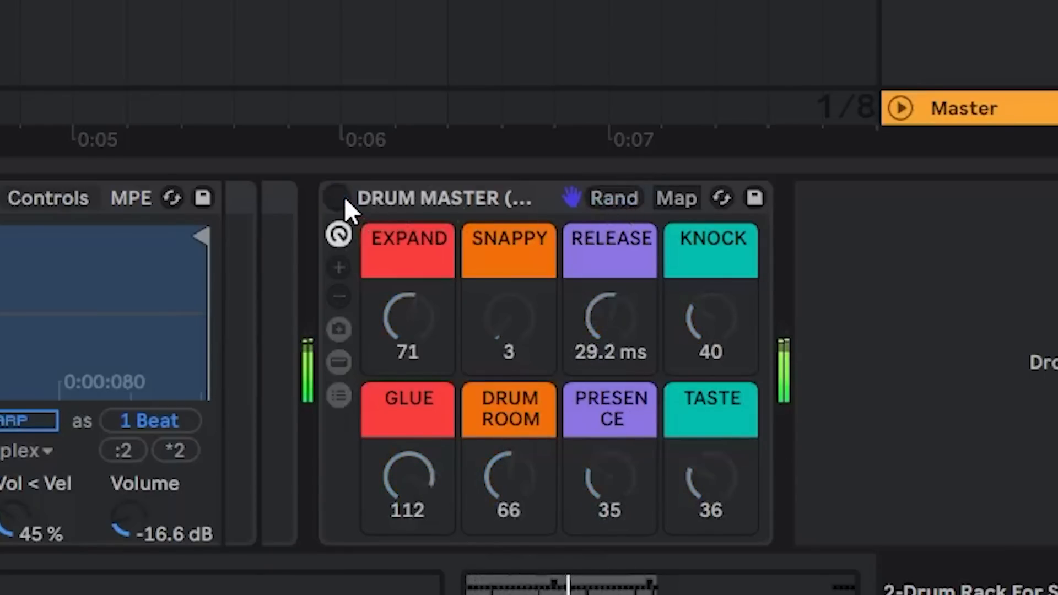
{"action": "left_click", "coordinate": [345, 198]}
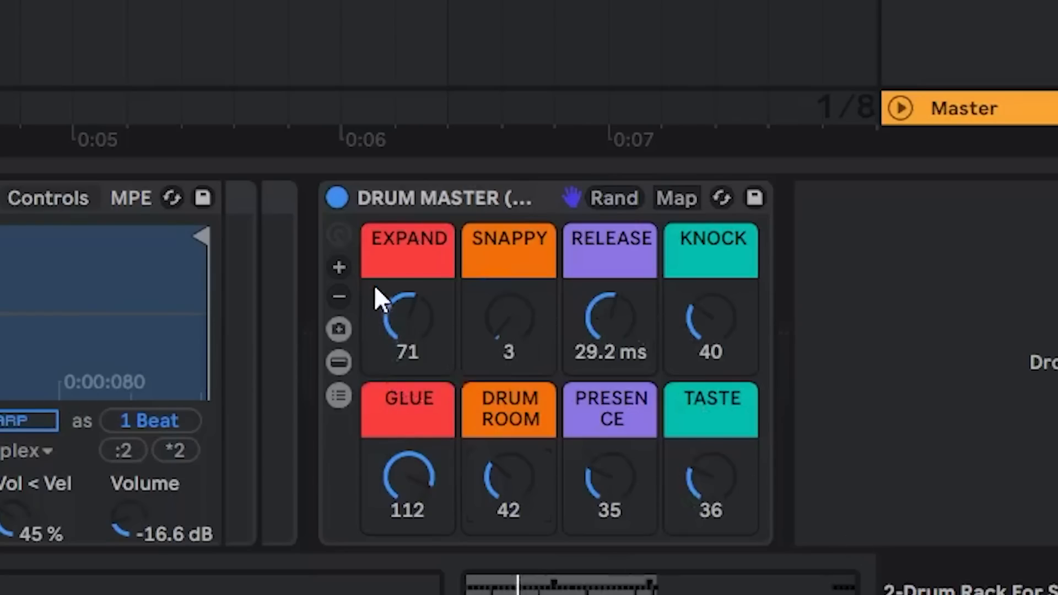
Try extending the DRUM MASTER rack to 16 macros and toggling its macro controls, devices and chain list
{"action": "left_click", "coordinate": [339, 267]}
{"action": "left_click", "coordinate": [339, 267]}
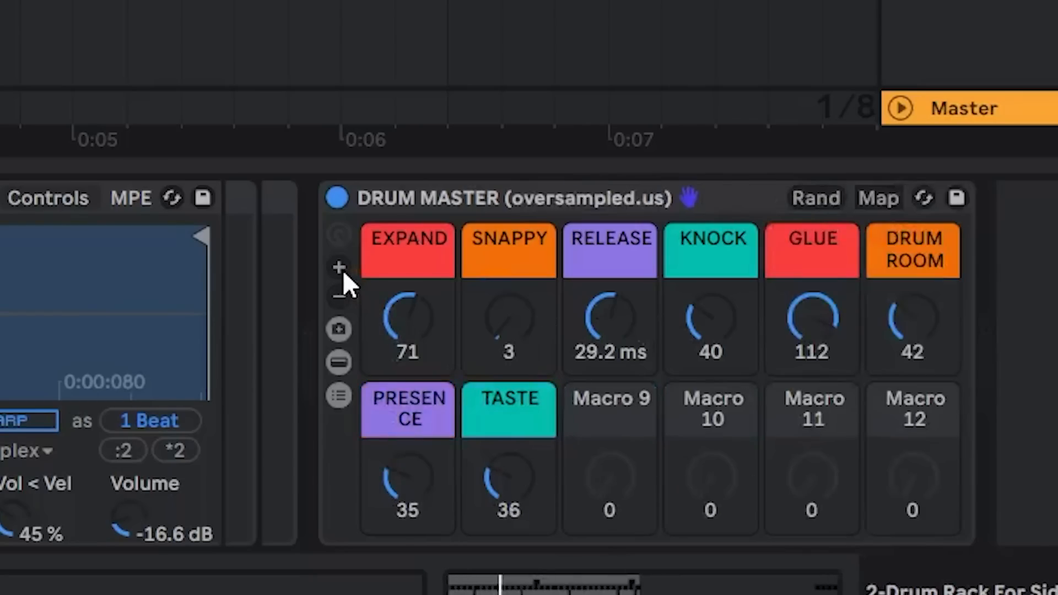
{"action": "left_click", "coordinate": [339, 268]}
{"action": "left_click", "coordinate": [339, 267]}
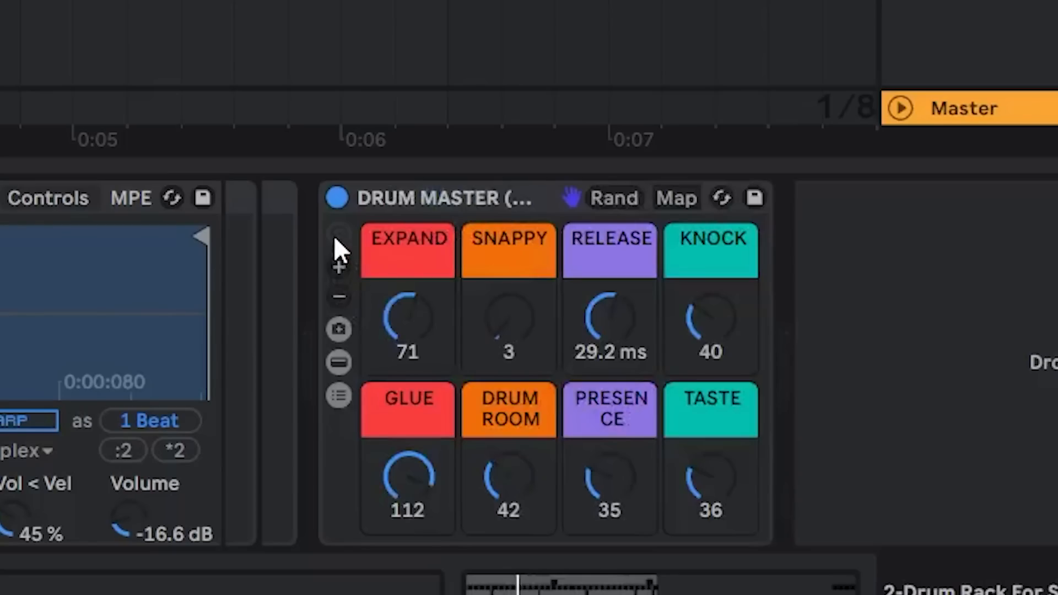
{"action": "left_click", "coordinate": [334, 235]}
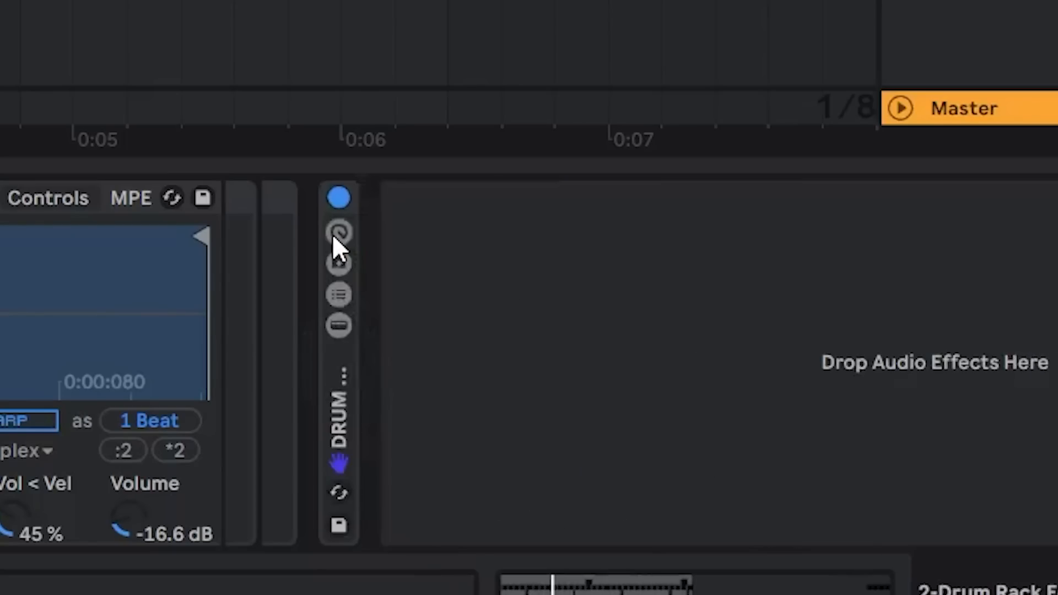
{"action": "left_click", "coordinate": [335, 235]}
{"action": "left_click", "coordinate": [343, 361]}
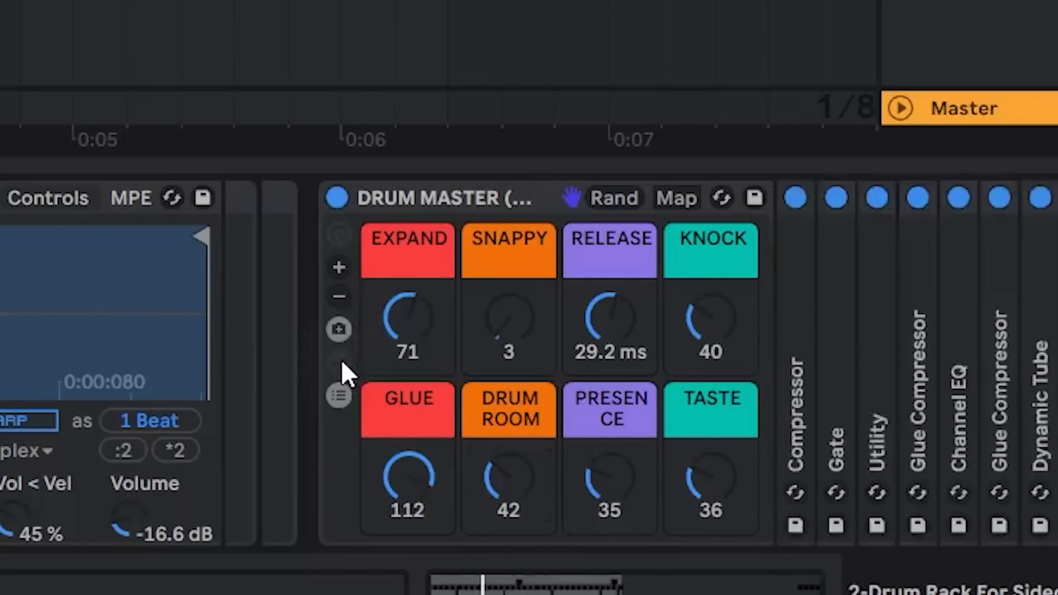
{"action": "left_click", "coordinate": [342, 360]}
{"action": "left_click", "coordinate": [339, 395]}
{"action": "left_click", "coordinate": [340, 396]}
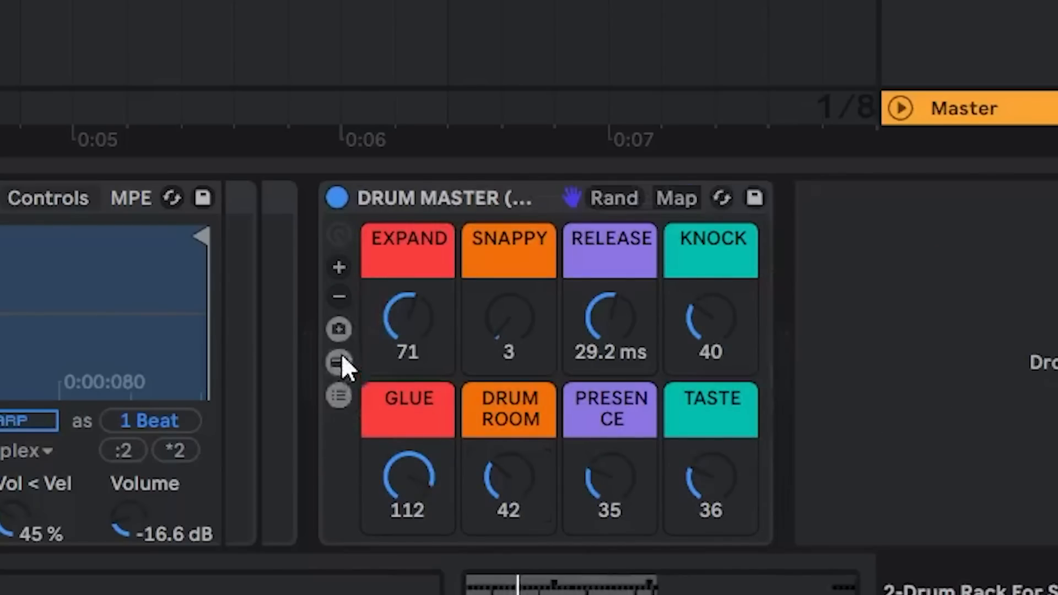
Show the DRUM MASTER rack's macro variations and store the current setting plus two randomized ones as Variations 1 to 3
{"action": "left_click", "coordinate": [339, 329]}
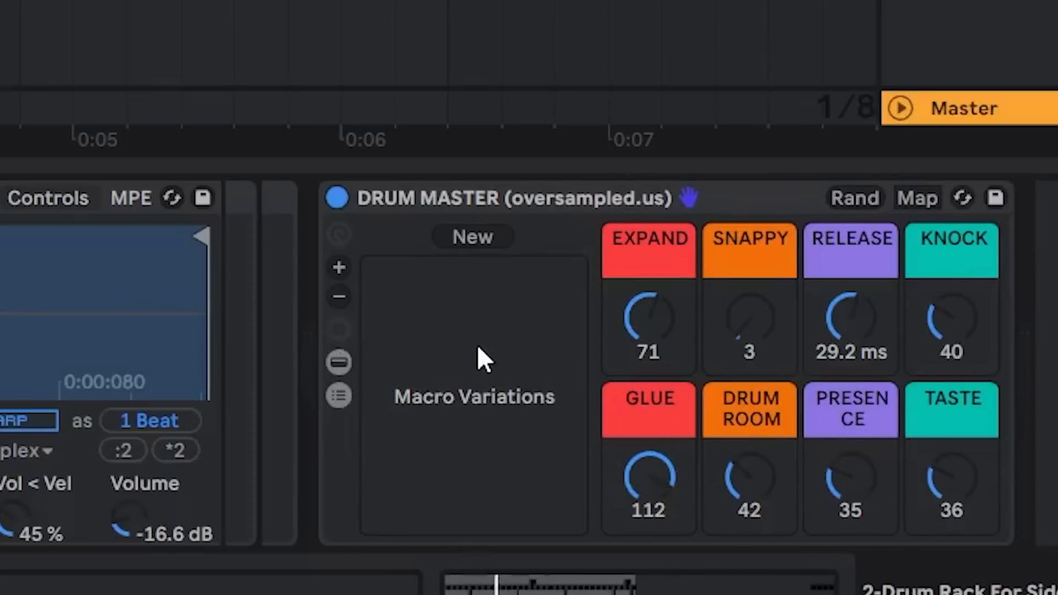
{"action": "left_click", "coordinate": [483, 239]}
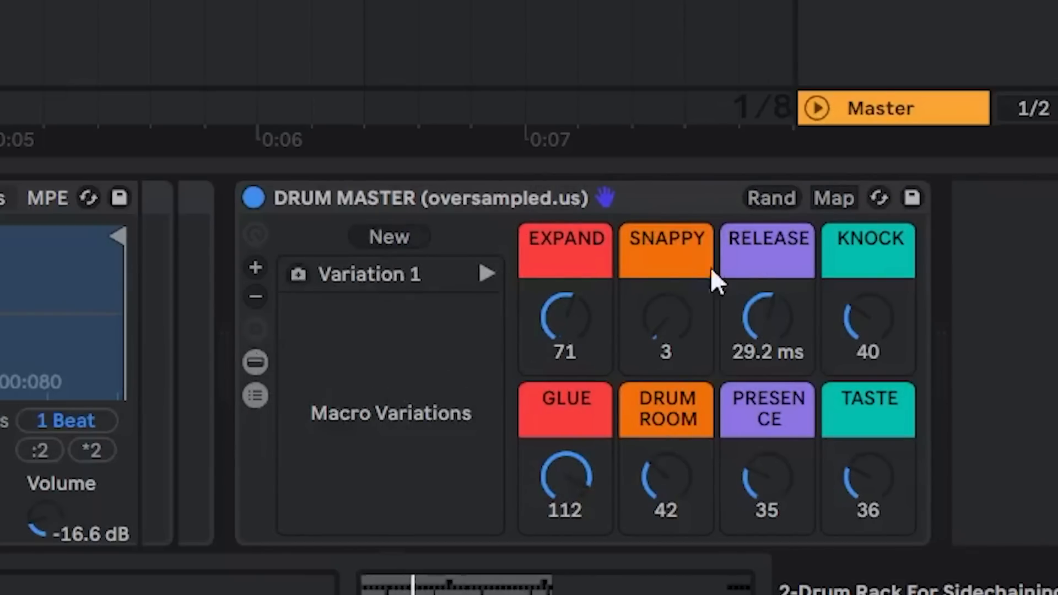
{"action": "left_click", "coordinate": [773, 197]}
{"action": "left_click", "coordinate": [411, 237]}
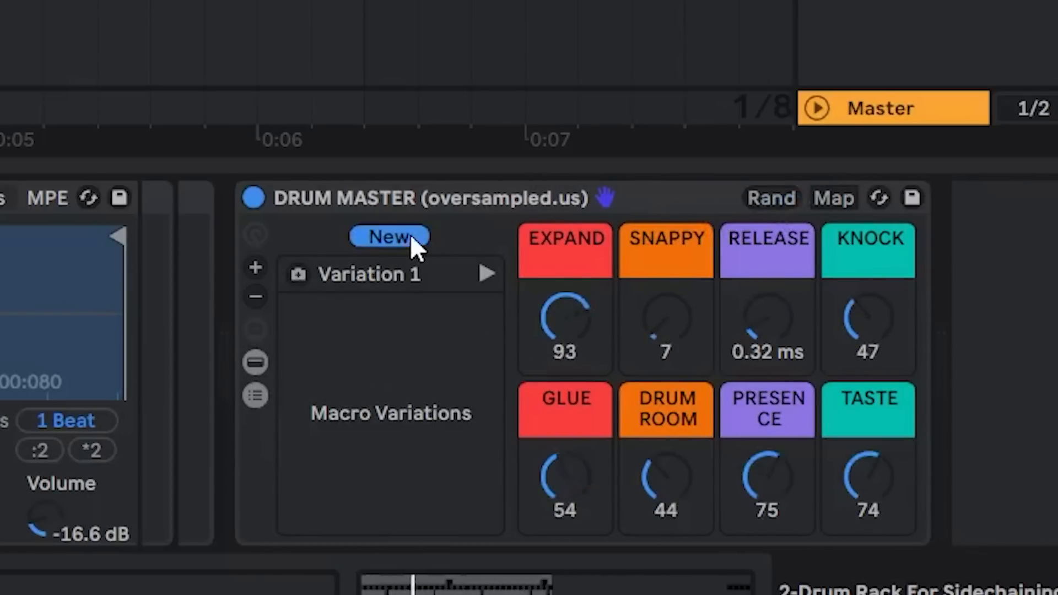
{"action": "left_click", "coordinate": [775, 207]}
{"action": "left_click", "coordinate": [419, 237]}
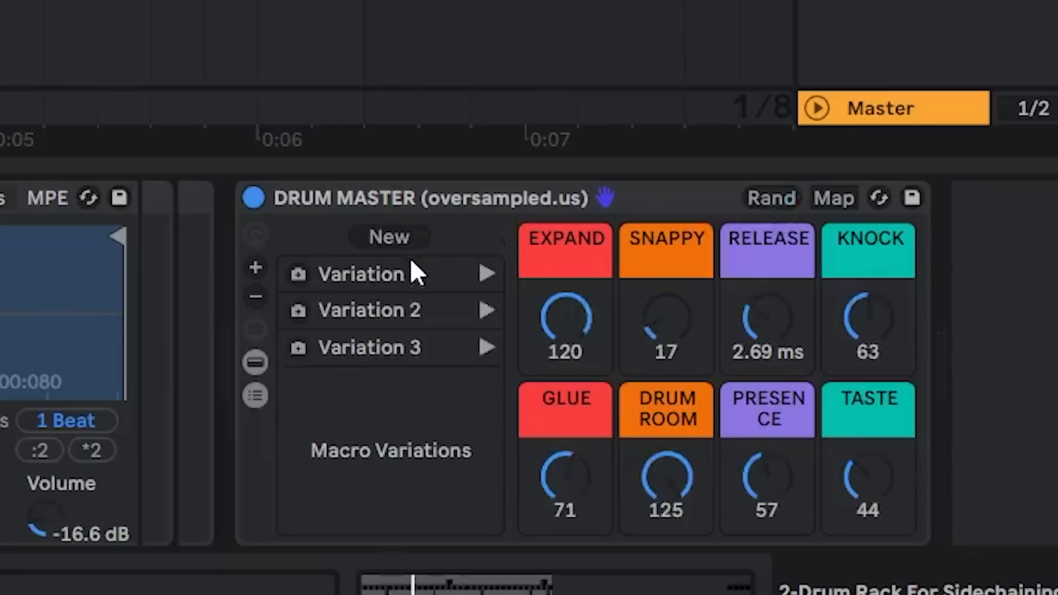
Recall Variations 1, 2 and 3 of the DRUM MASTER rack in turn during playback to compare them
{"action": "left_click", "coordinate": [487, 274]}
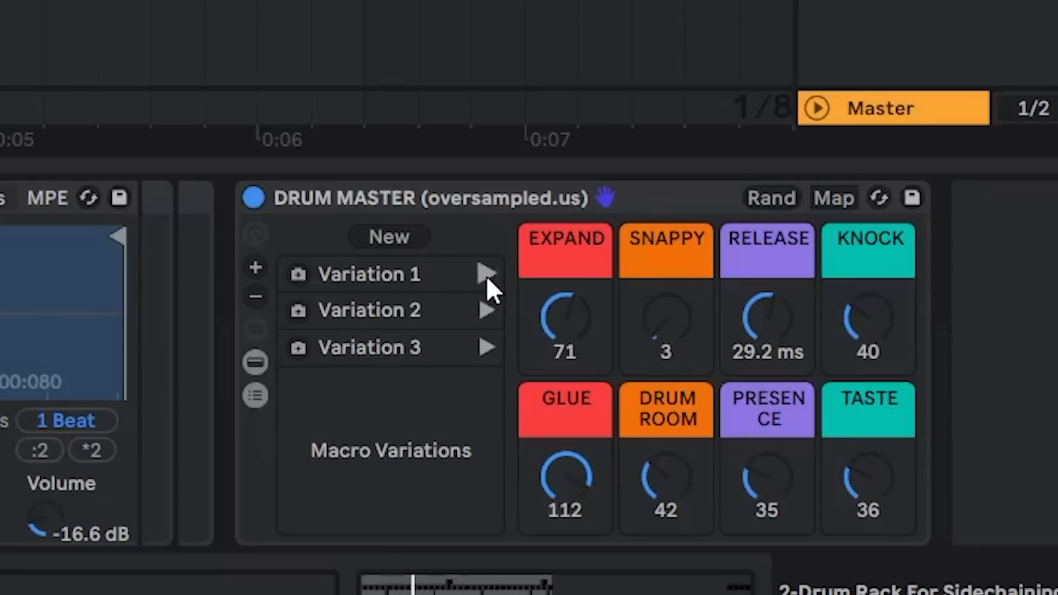
{"action": "left_click", "coordinate": [485, 311]}
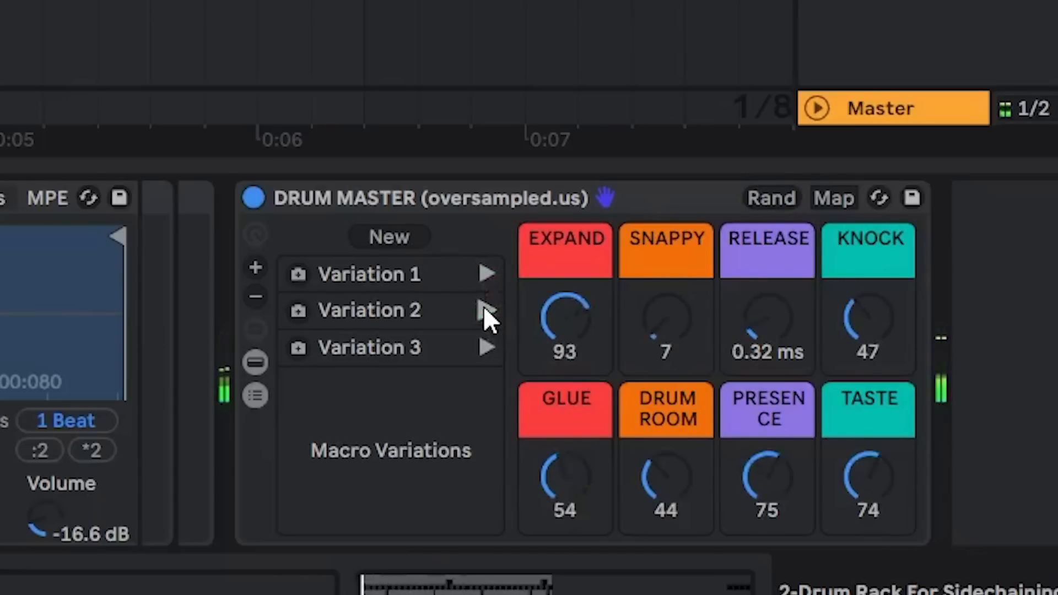
{"action": "left_click", "coordinate": [485, 349]}
Randomize the DRUM MASTER macros twice more and store the results as Variations 4 and 5
{"action": "left_click", "coordinate": [769, 206]}
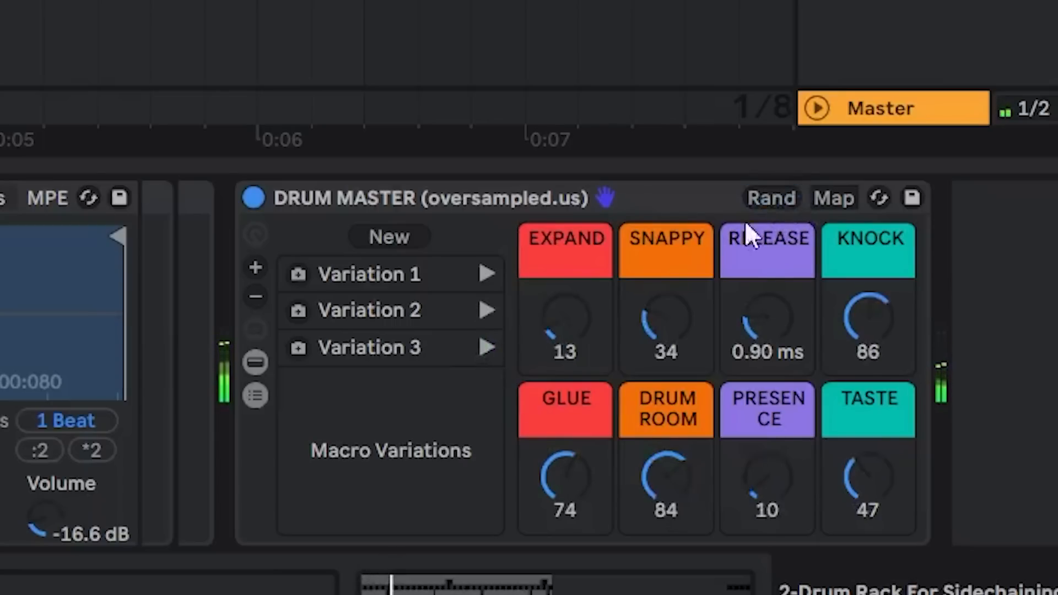
{"action": "left_click", "coordinate": [402, 243]}
{"action": "left_click", "coordinate": [772, 206]}
{"action": "left_click", "coordinate": [389, 237]}
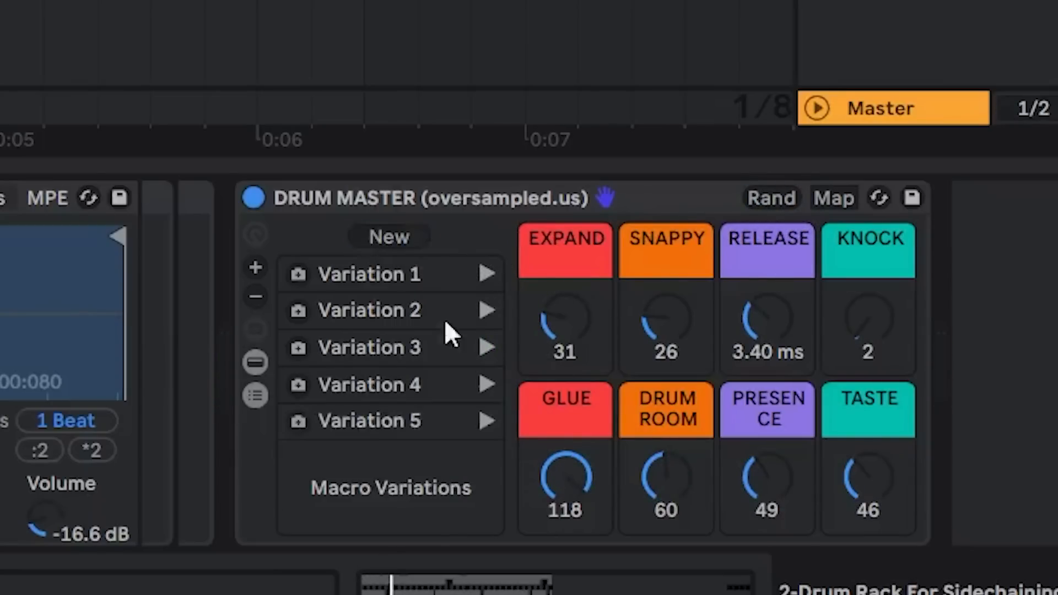
Switch among the five stored DRUM MASTER macro variations during playback to compare their sound
{"action": "left_click", "coordinate": [488, 385]}
{"action": "left_click", "coordinate": [488, 423]}
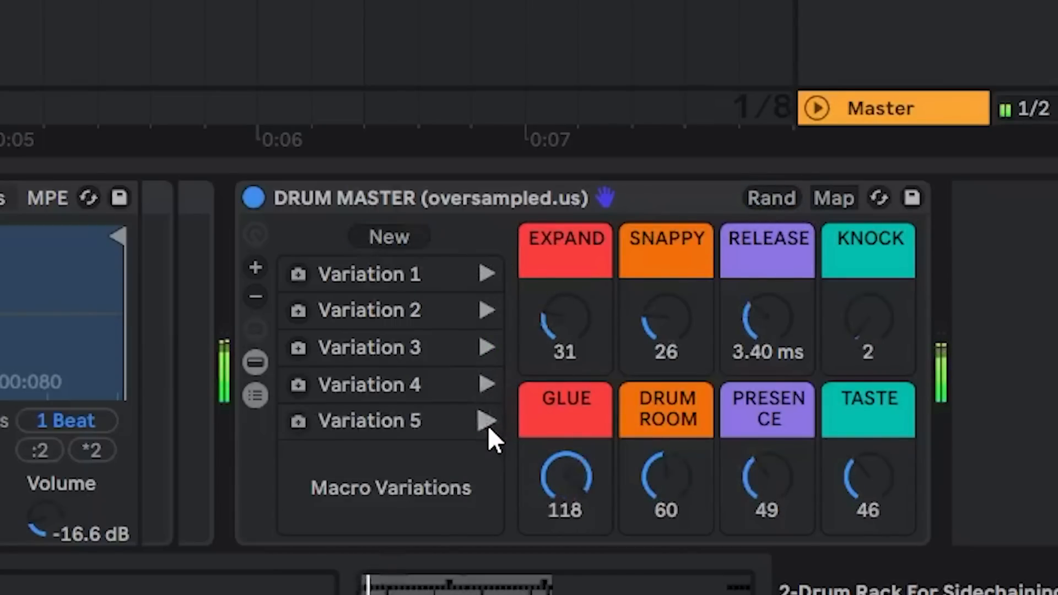
{"action": "left_click", "coordinate": [487, 275]}
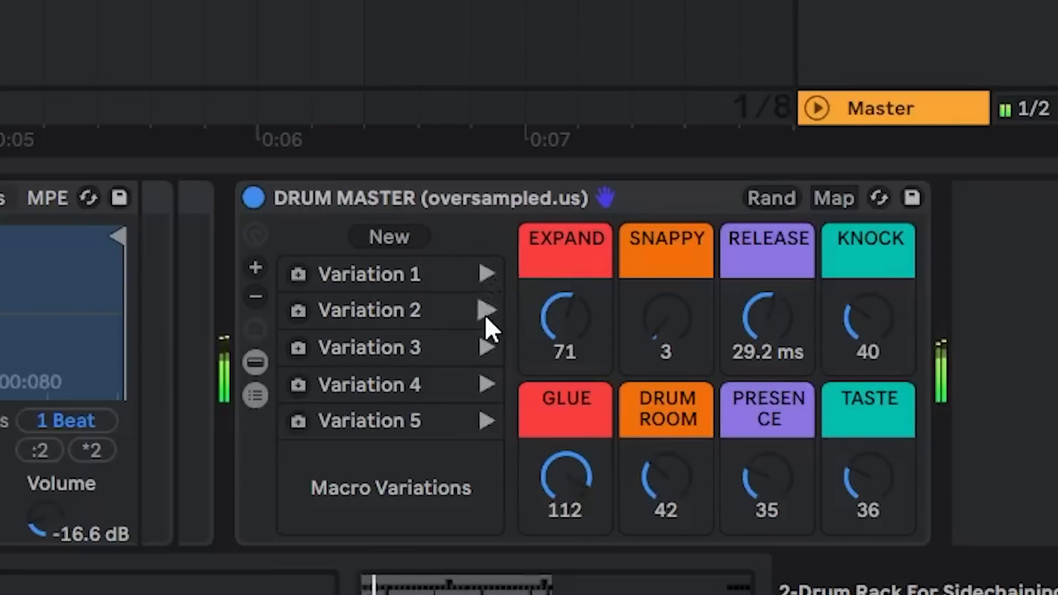
{"action": "left_click", "coordinate": [487, 348]}
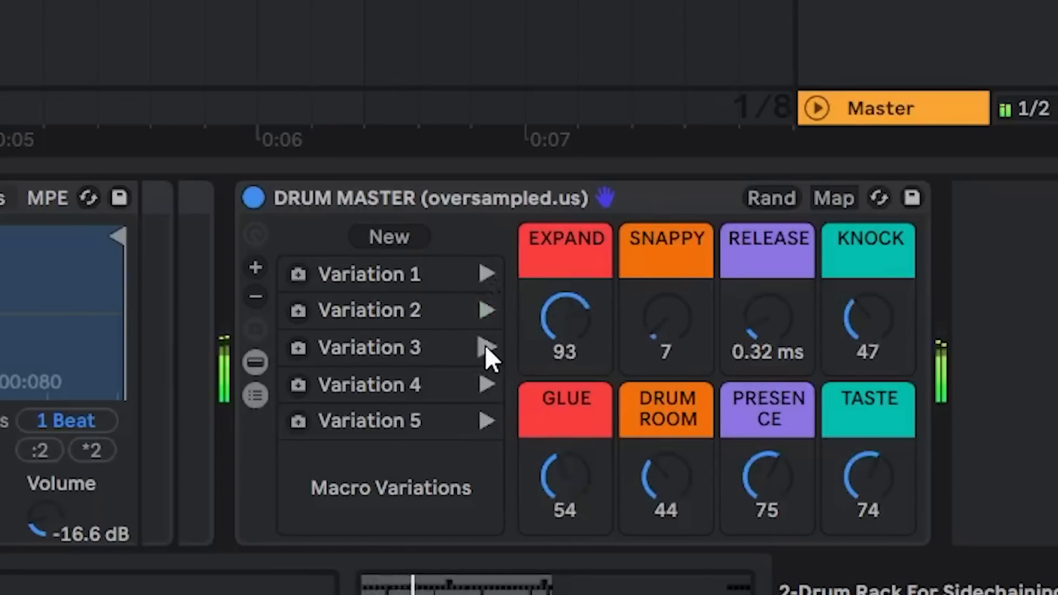
{"action": "left_click", "coordinate": [485, 345]}
{"action": "left_click", "coordinate": [487, 385]}
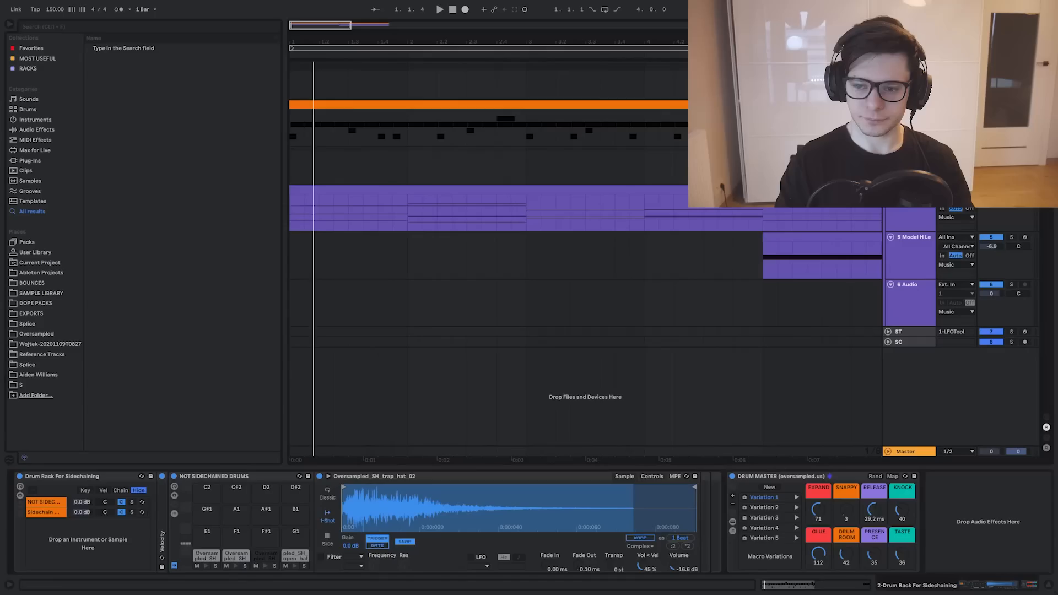
Set the CPU meter text to show the Current load instead of the Average
{"action": "key", "text": "ctrl+z"}
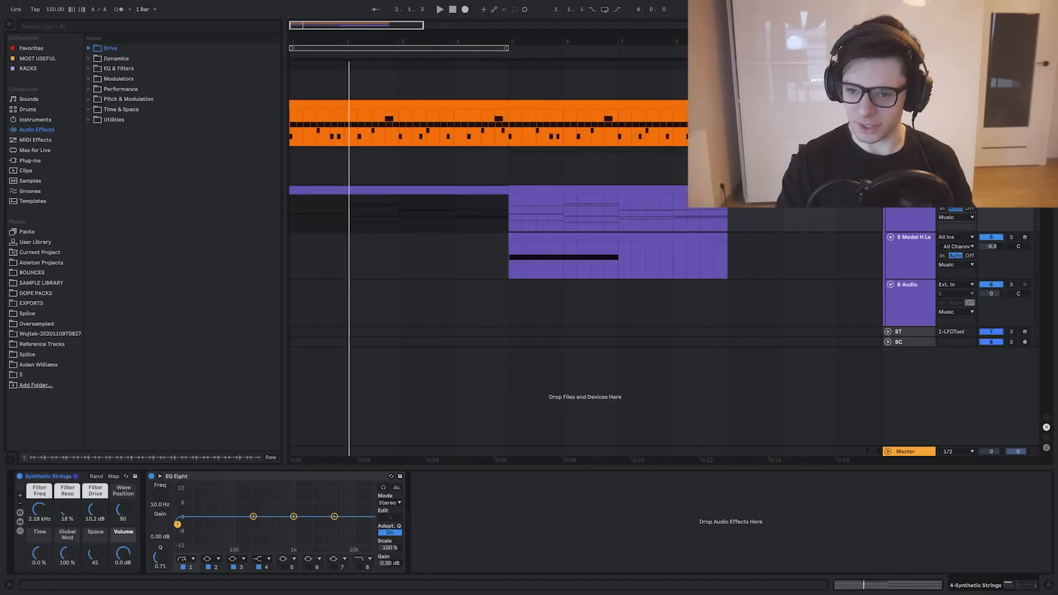
{"action": "left_click", "coordinate": [305, 217]}
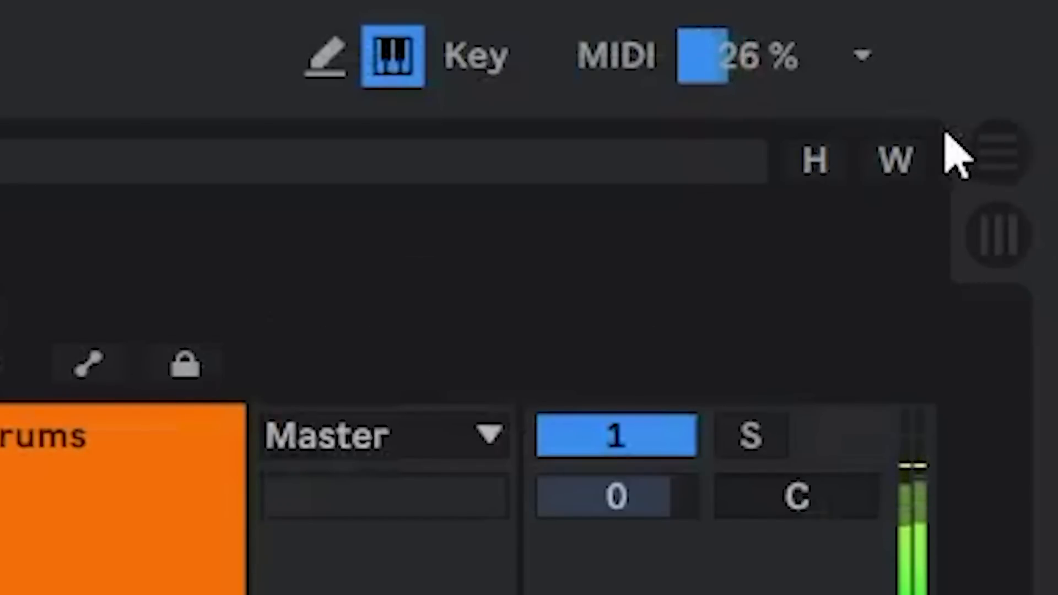
{"action": "left_click", "coordinate": [863, 56]}
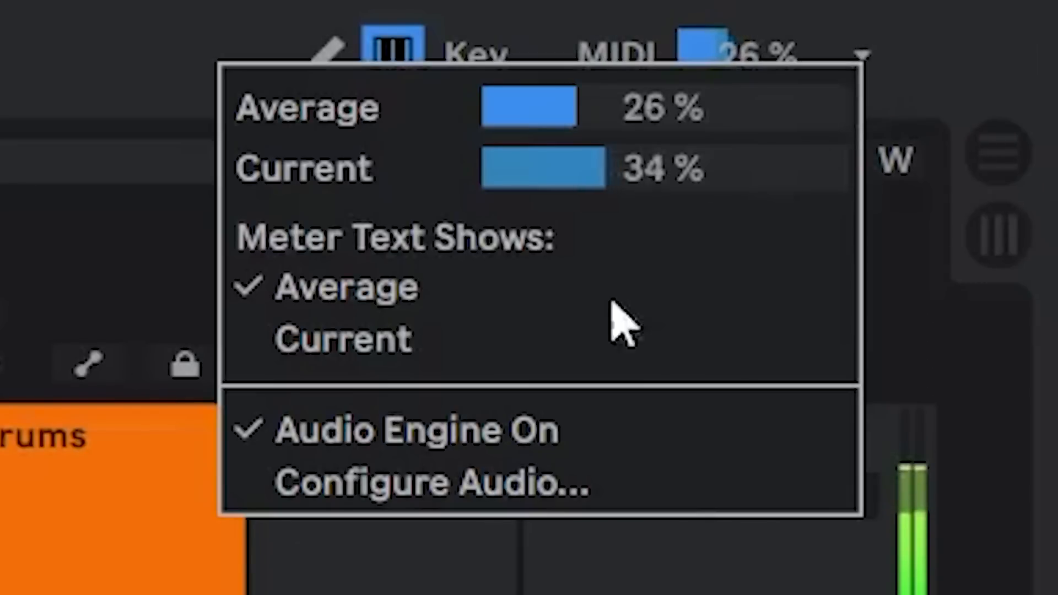
{"action": "left_click", "coordinate": [443, 358]}
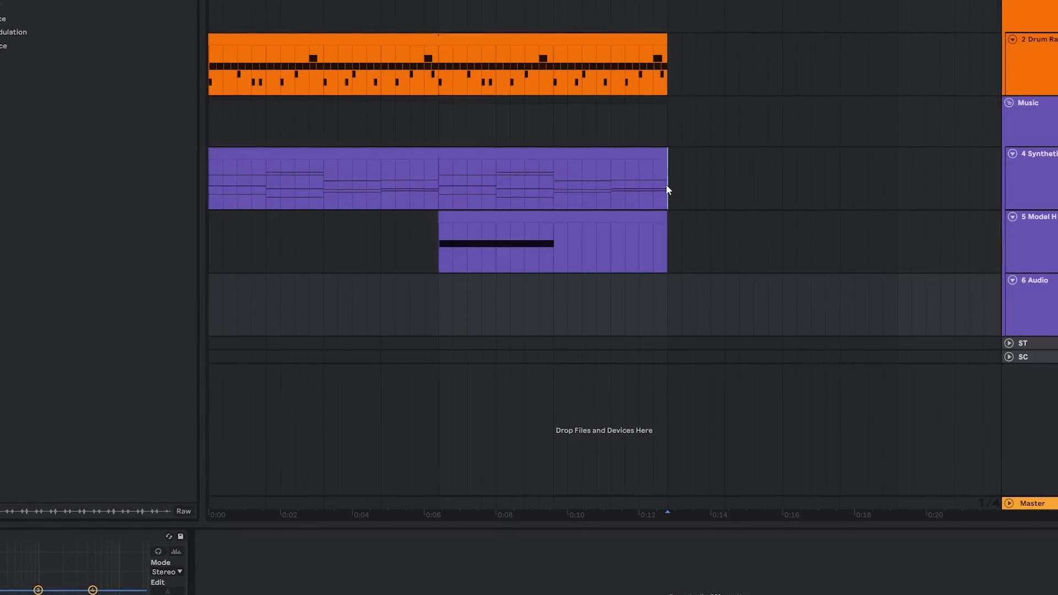
Select the bar from 9.1.1 to 10.1.1 on the Synthetic Strings track and record looped takes onto the resampling 6 Audio track
{"action": "left_click_drag", "start_coordinate": [668, 190], "coordinate": [726, 182]}
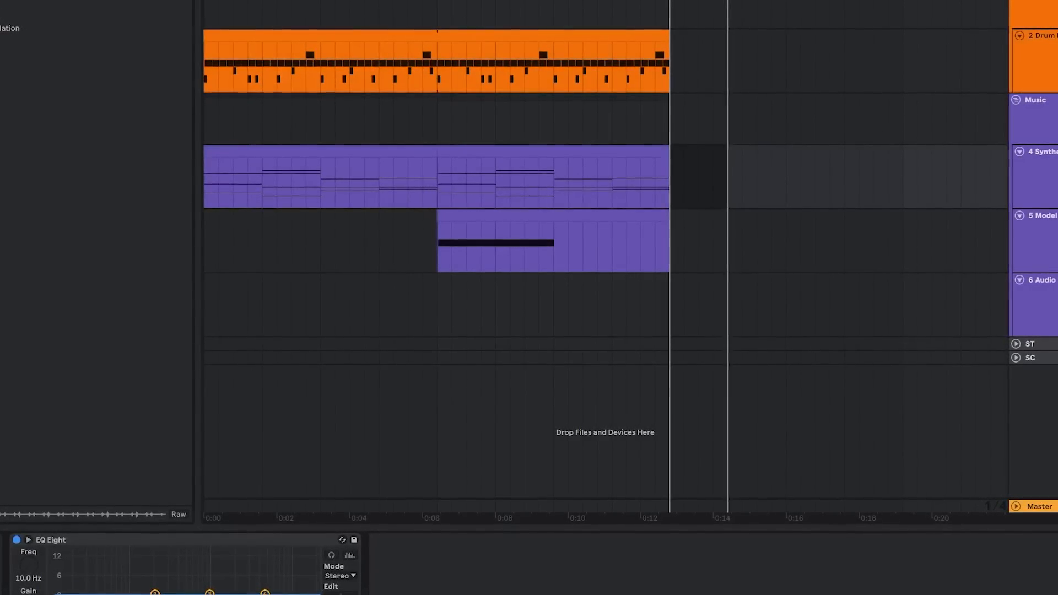
{"action": "key", "text": "F9"}
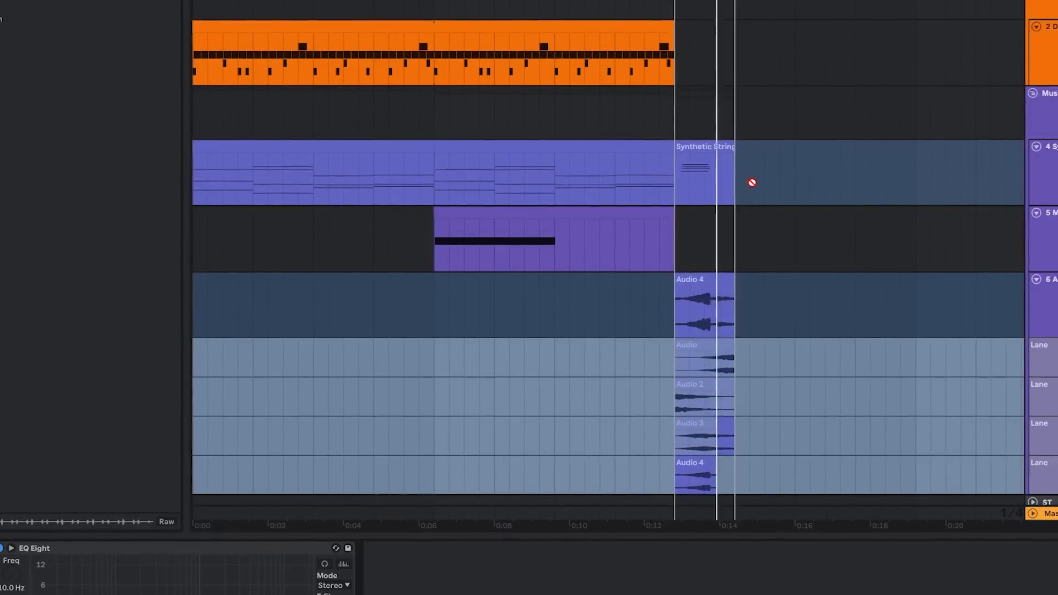
{"action": "key", "text": "space"}
{"action": "scroll", "coordinate": [738, 240], "scroll_direction": "up", "scroll_amount": 3}
{"action": "scroll", "coordinate": [735, 231], "scroll_direction": "down", "scroll_amount": 1}
{"action": "left_click", "coordinate": [712, 147]}
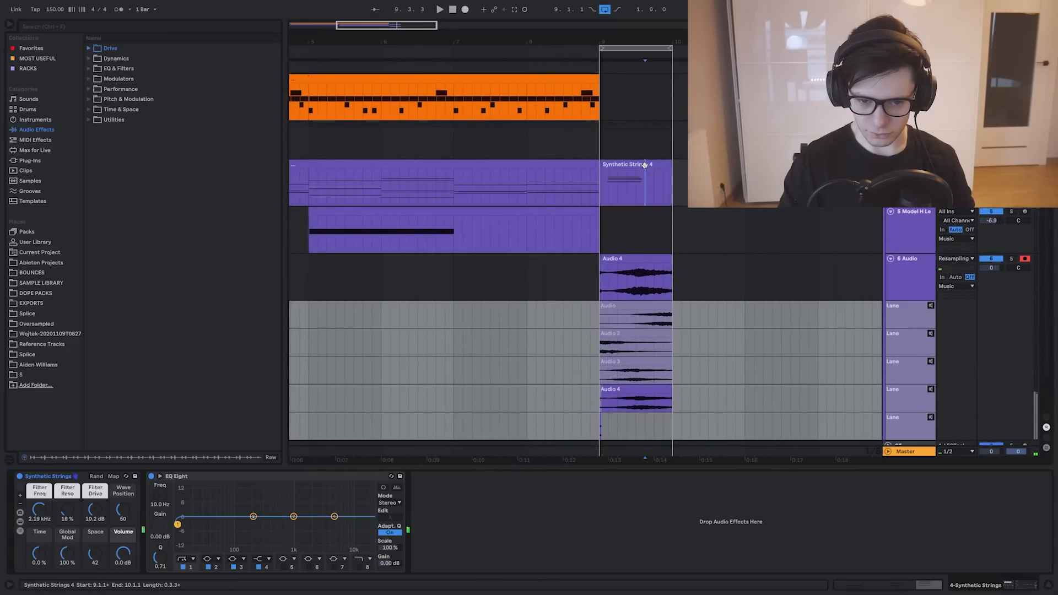
Delete the short leftover recording and its fifth take lane from the 6 Audio track
{"action": "left_click", "coordinate": [621, 287]}
{"action": "scroll", "coordinate": [615, 297], "scroll_direction": "up", "scroll_amount": 3}
{"action": "scroll", "coordinate": [605, 336], "scroll_direction": "down", "scroll_amount": 1}
{"action": "left_click_drag", "start_coordinate": [598, 396], "coordinate": [582, 394]}
{"action": "key", "text": "Delete"}
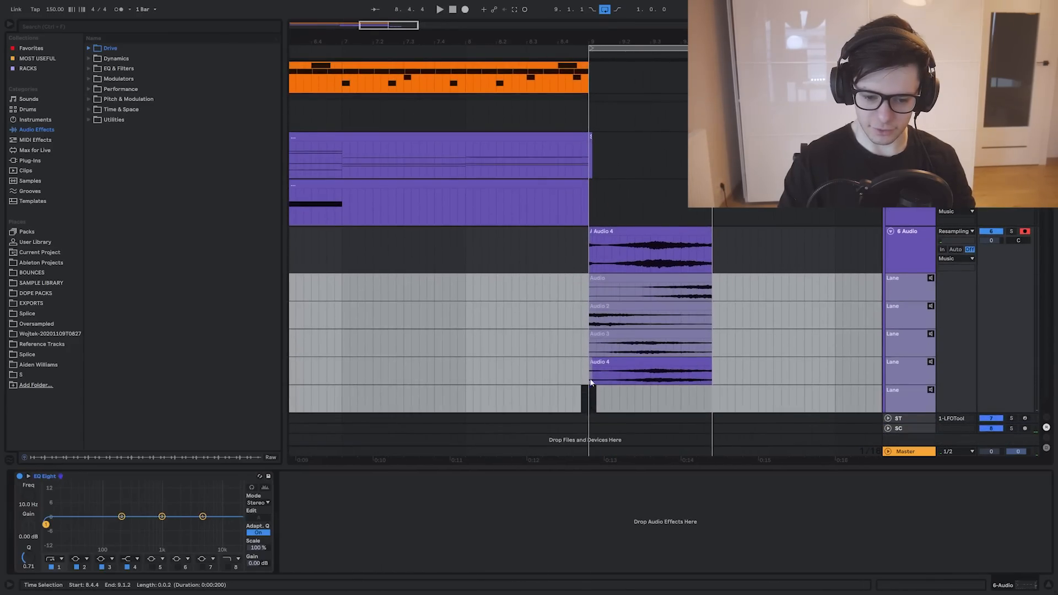
{"action": "left_click", "coordinate": [929, 391]}
{"action": "key", "text": "Delete"}
{"action": "left_click", "coordinate": [595, 372]}
{"action": "scroll", "coordinate": [591, 370], "scroll_direction": "up", "scroll_amount": 3}
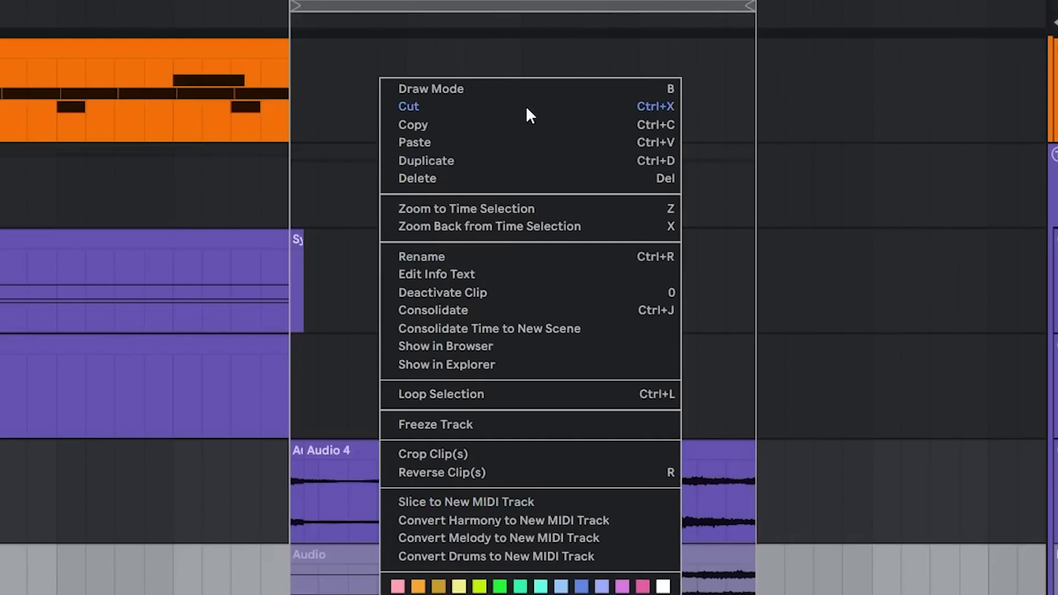
Try comping the Audio 3 take into the 6 Audio main lane across the gapped clips, and undo it
{"action": "left_click", "coordinate": [498, 89]}
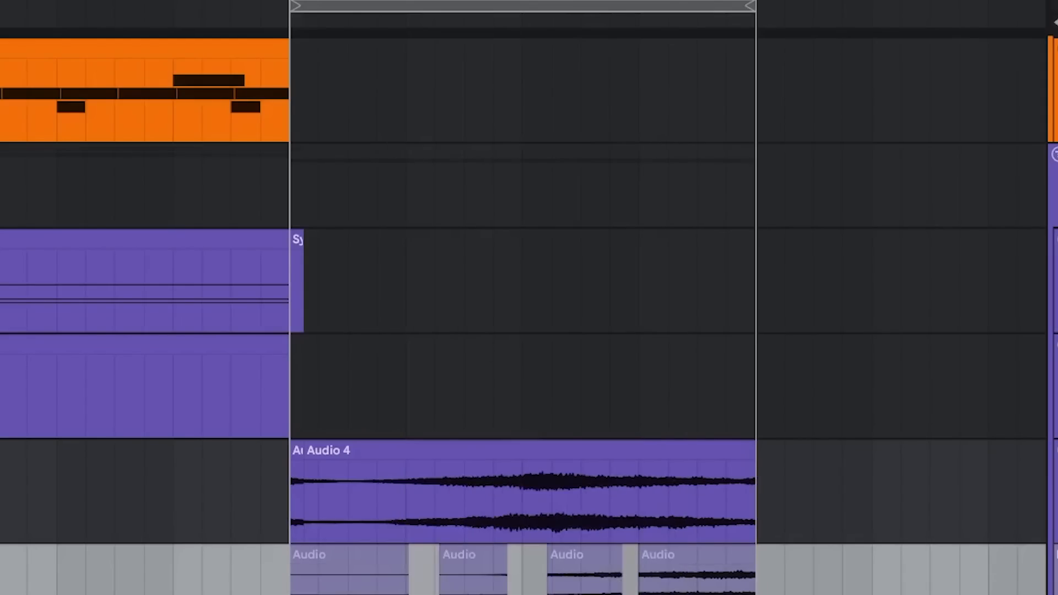
{"action": "left_click_drag", "start_coordinate": [340, 409], "coordinate": [619, 406]}
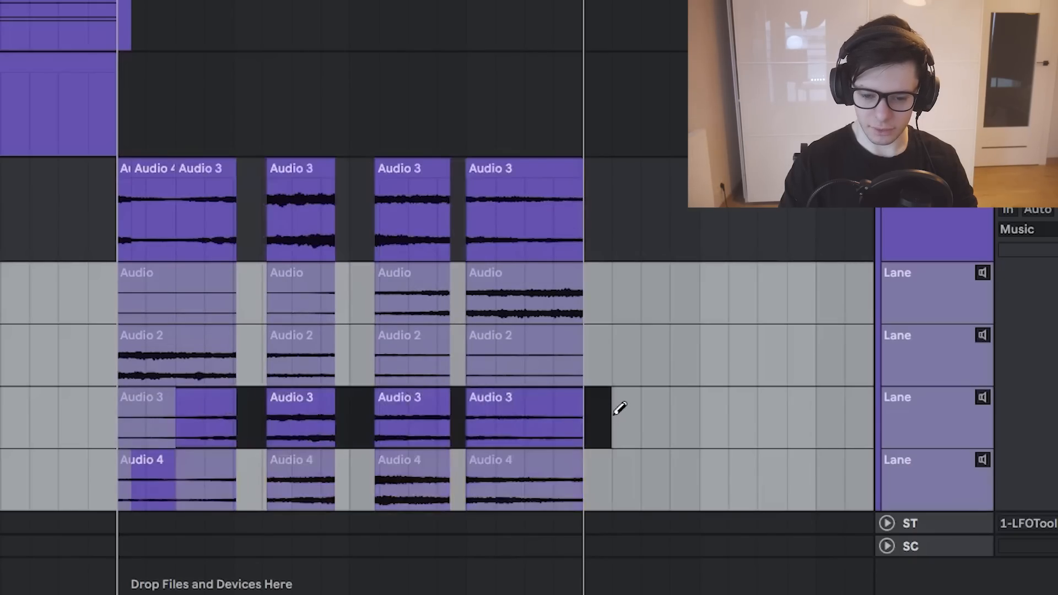
{"action": "key", "text": "ctrl+z"}
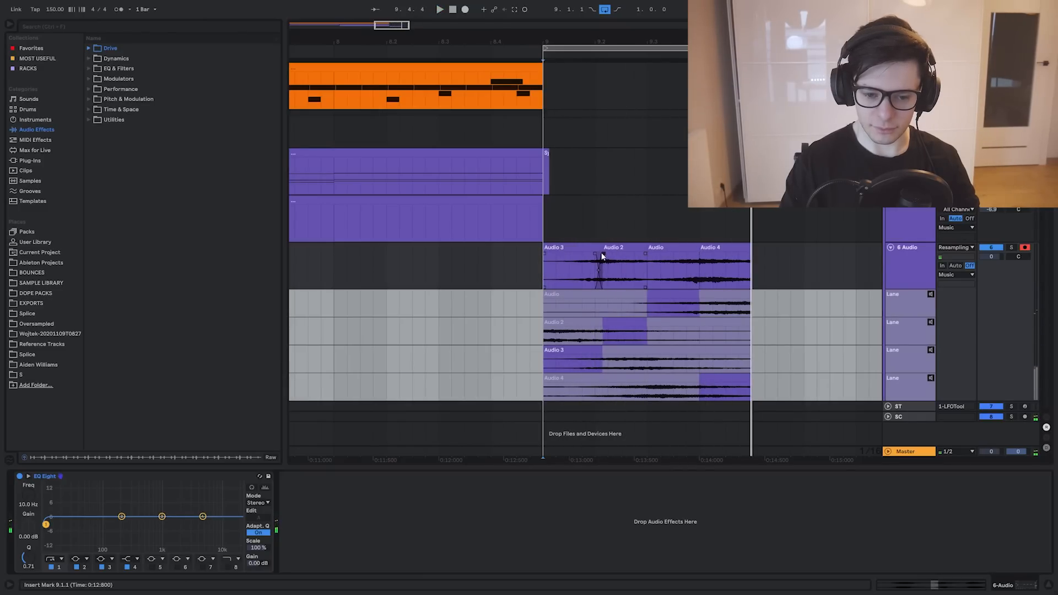
Crossfade the Audio 3 clip into Audio 2 on the 6 Audio main lane, and add a fade-in at the start of Audio 3
{"action": "scroll", "coordinate": [594, 276], "scroll_direction": "up", "scroll_amount": 2}
{"action": "scroll", "coordinate": [594, 277], "scroll_direction": "down", "scroll_amount": 1}
{"action": "scroll", "coordinate": [594, 273], "scroll_direction": "up", "scroll_amount": 5}
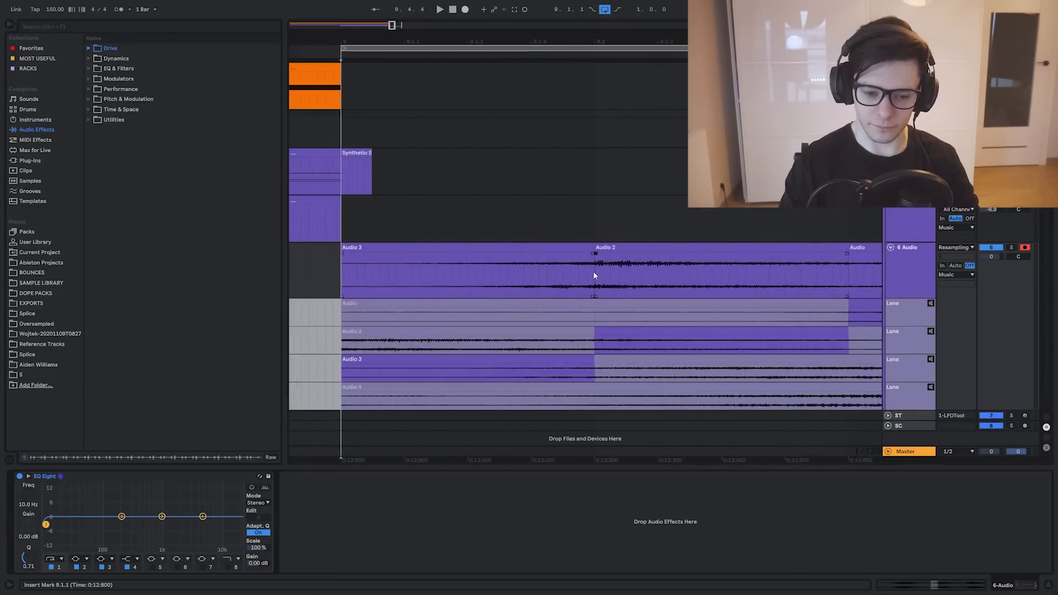
{"action": "left_click", "coordinate": [581, 271]}
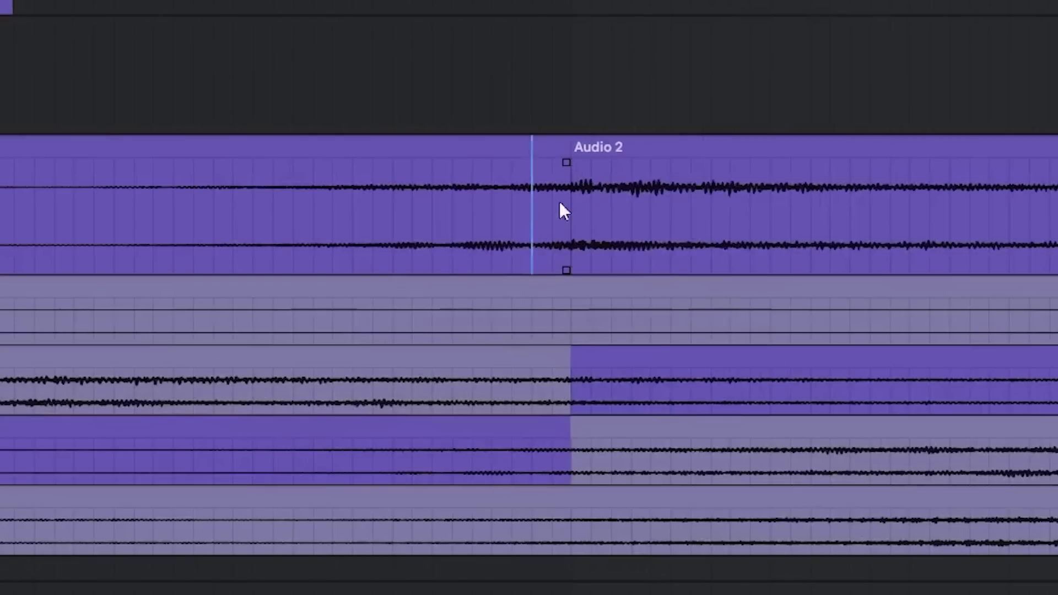
{"action": "left_click", "coordinate": [651, 217], "text": "shift"}
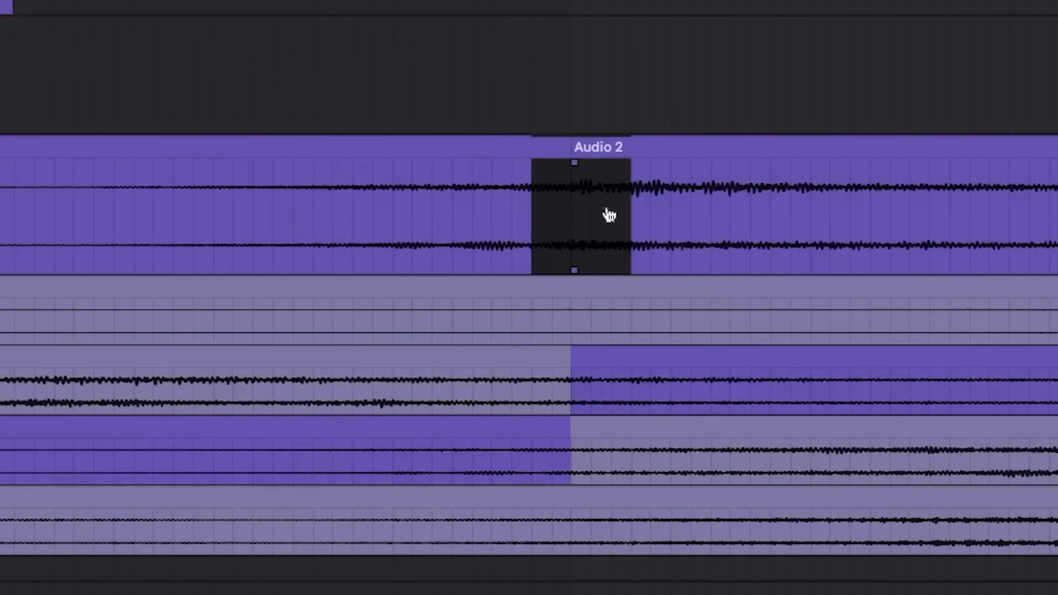
{"action": "right_click", "coordinate": [582, 216]}
{"action": "left_click", "coordinate": [519, 93]}
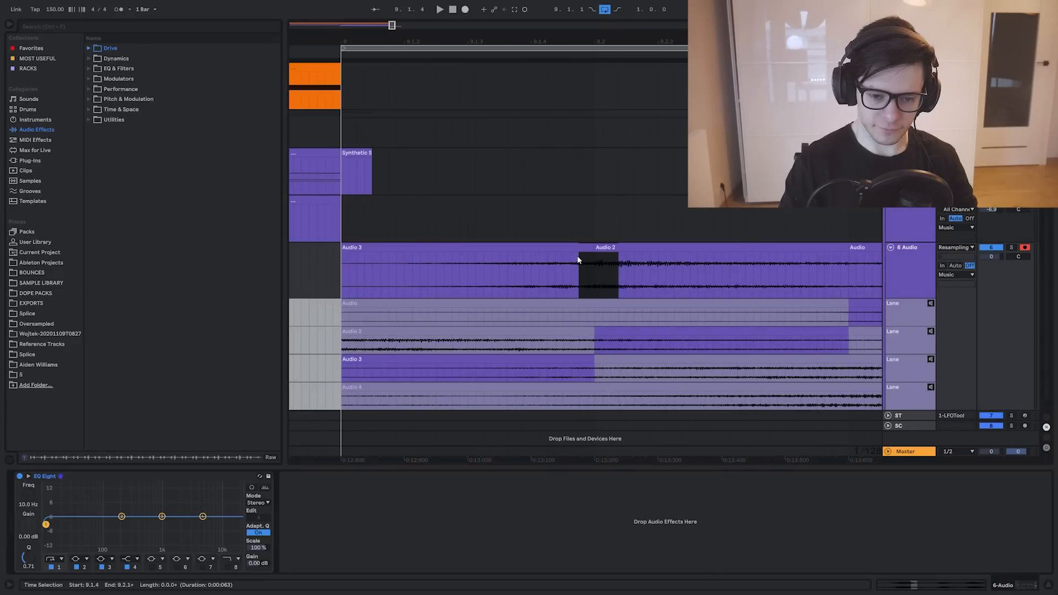
{"action": "left_click_drag", "start_coordinate": [513, 207], "coordinate": [558, 209]}
{"action": "key", "text": "ctrl+alt+f"}
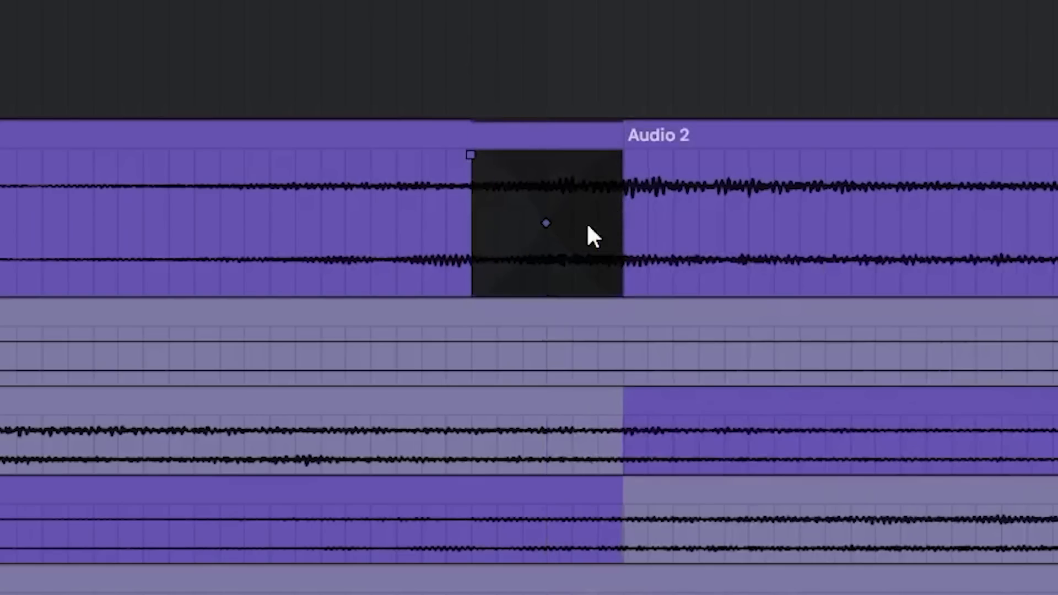
{"action": "left_click", "coordinate": [366, 238]}
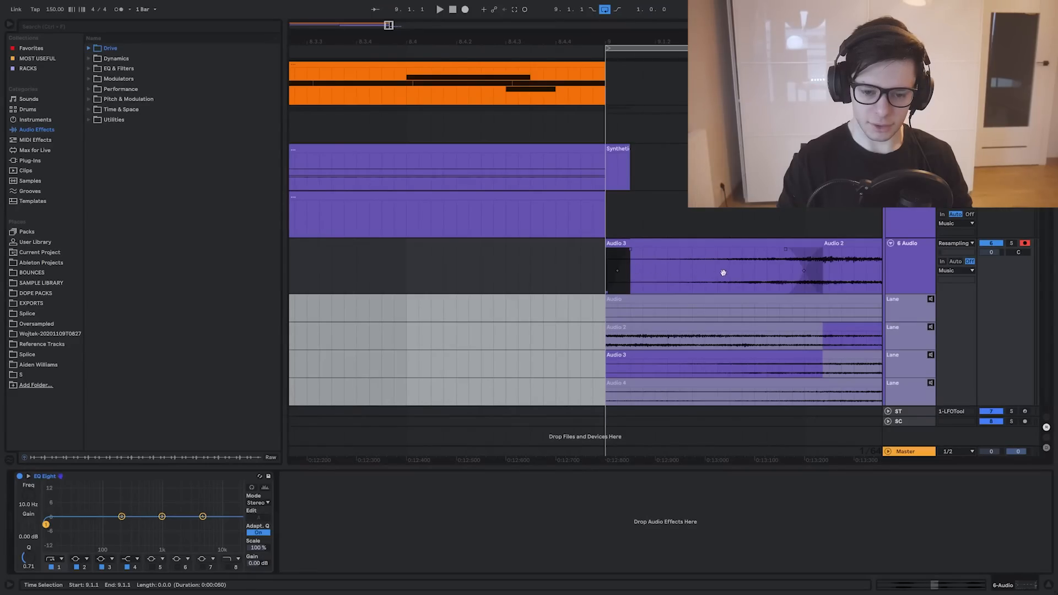
{"action": "scroll", "coordinate": [723, 273], "scroll_direction": "right", "scroll_amount": 5}
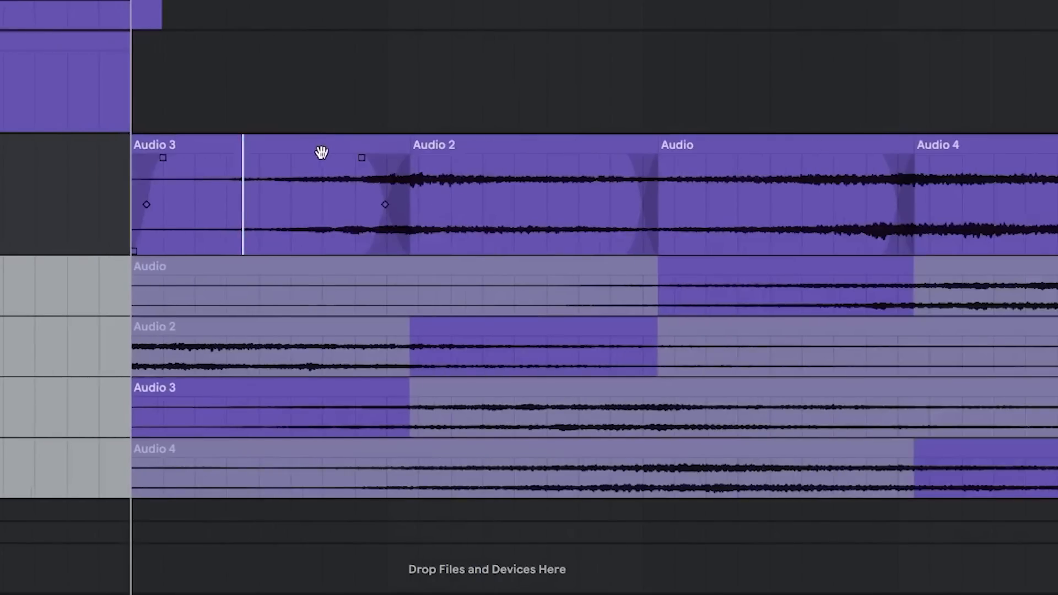
Apply short crossfades at once across all comped clips from Audio 3 to Audio 4 on the 6 Audio track
{"action": "left_click", "coordinate": [323, 152]}
{"action": "scroll", "coordinate": [324, 152], "scroll_direction": "down", "scroll_amount": 2}
{"action": "left_click", "coordinate": [763, 150], "text": "shift"}
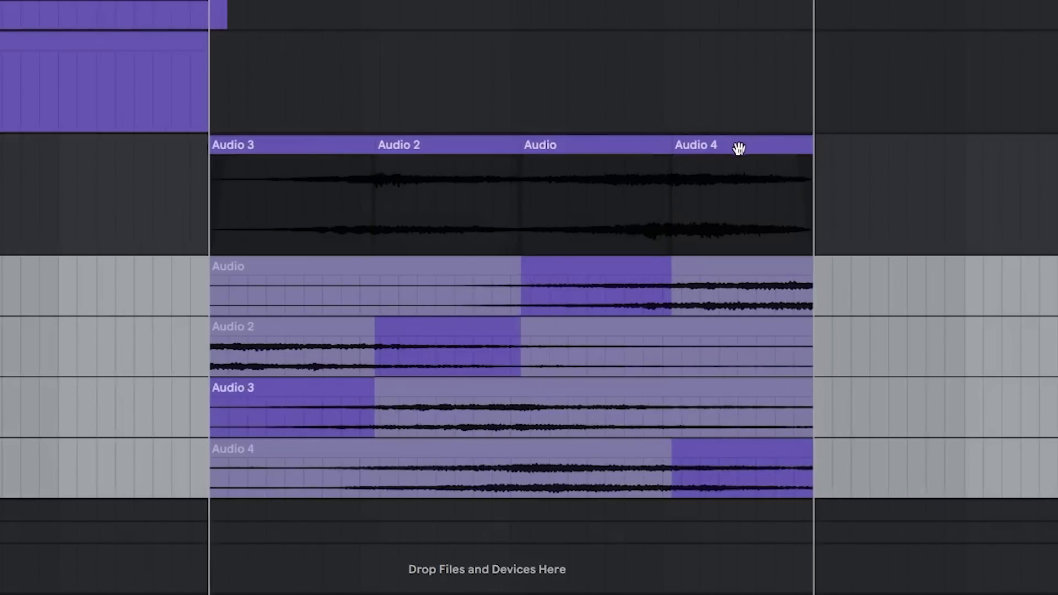
{"action": "left_click", "coordinate": [365, 207]}
{"action": "scroll", "coordinate": [365, 207], "scroll_direction": "up", "scroll_amount": 2}
{"action": "scroll", "coordinate": [230, 182], "scroll_direction": "up", "scroll_amount": 4}
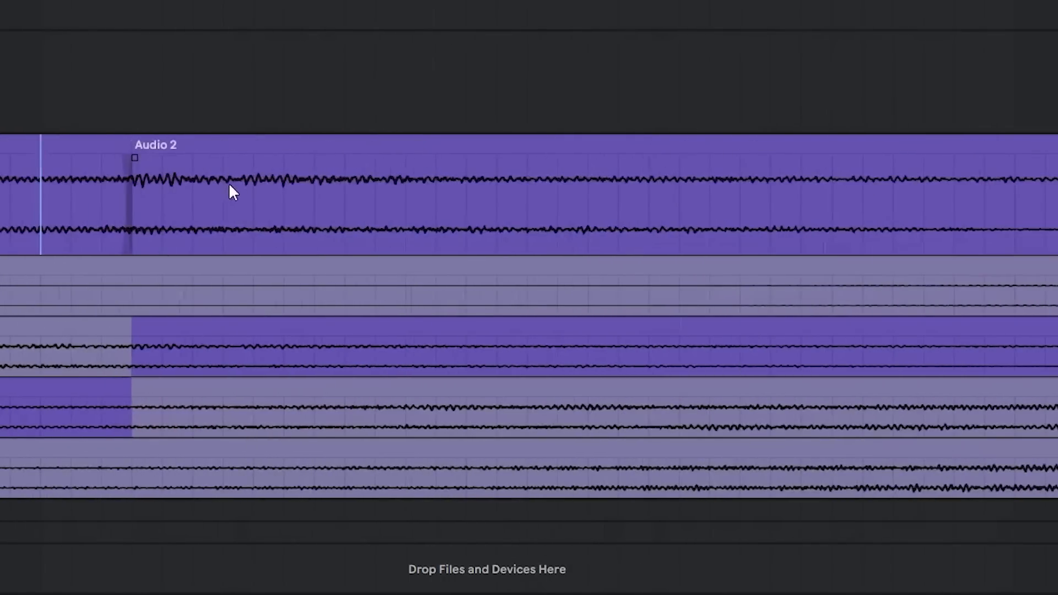
{"action": "scroll", "coordinate": [185, 183], "scroll_direction": "down", "scroll_amount": 8}
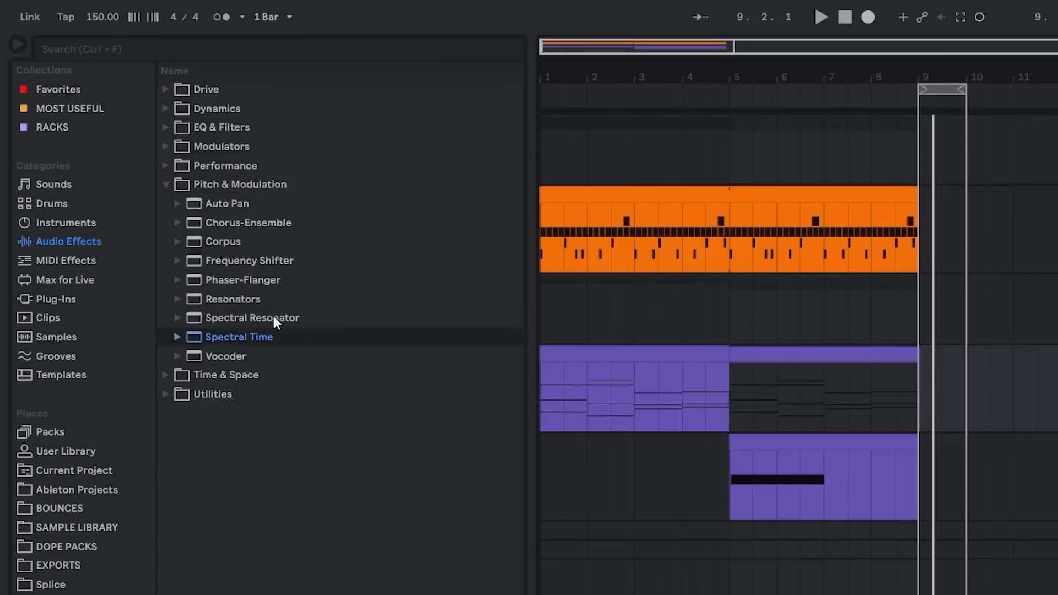
Add Spectral Resonator to the Synthetic Strings track with 108 Hz frequency, 1.58 s decay and Granular modulation at a 4.6 % rate
{"action": "left_click", "coordinate": [274, 315]}
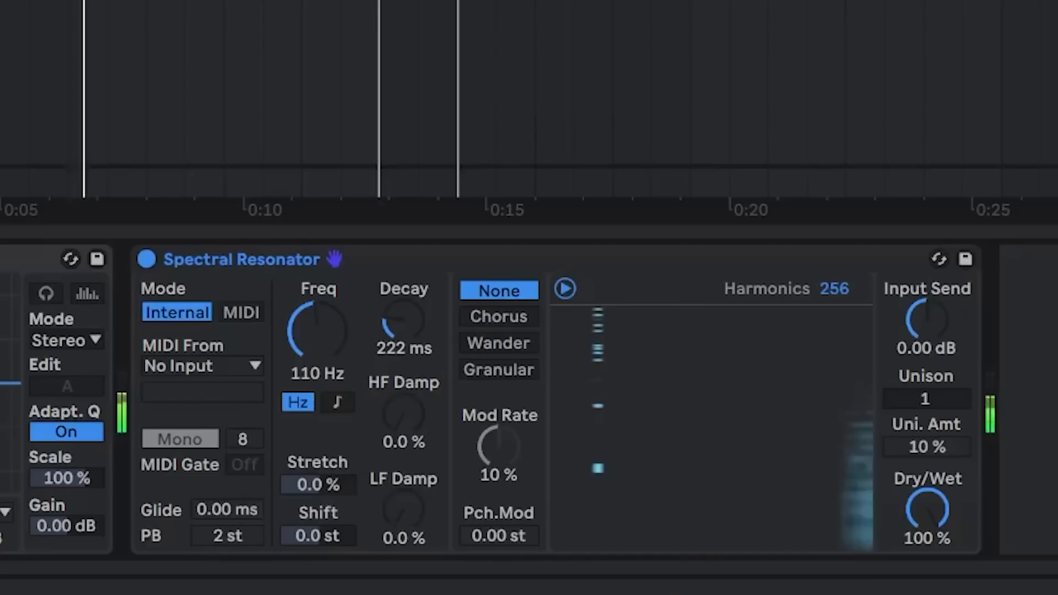
{"action": "left_click_drag", "start_coordinate": [317, 330], "coordinate": [323, 358]}
{"action": "left_click_drag", "start_coordinate": [402, 326], "coordinate": [402, 386]}
{"action": "left_click", "coordinate": [501, 319]}
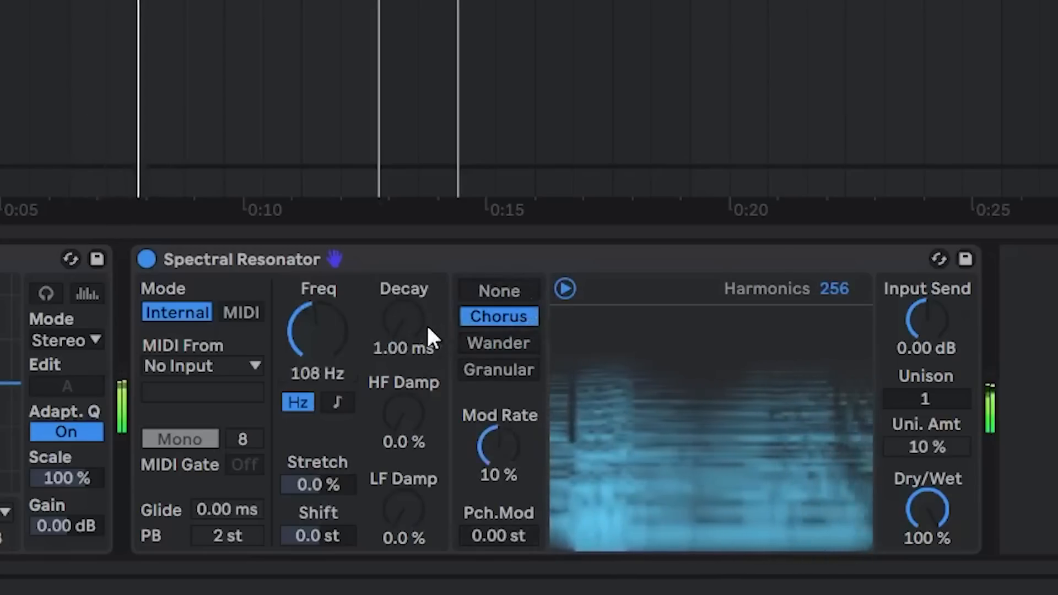
{"action": "left_click_drag", "start_coordinate": [426, 334], "coordinate": [425, 286]}
{"action": "left_click", "coordinate": [488, 370]}
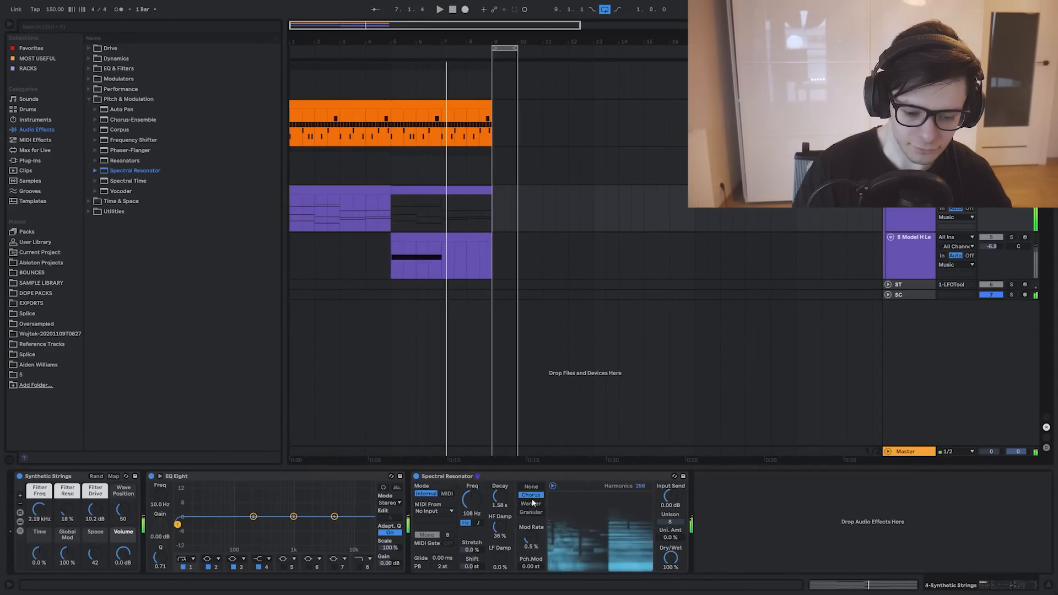
Set Spectral Time on the KARRA vocal track to 848 ms delay time, 28 % feedback, 400 Hz shift and 100 % overall dry/wet
{"action": "left_click", "coordinate": [531, 474]}
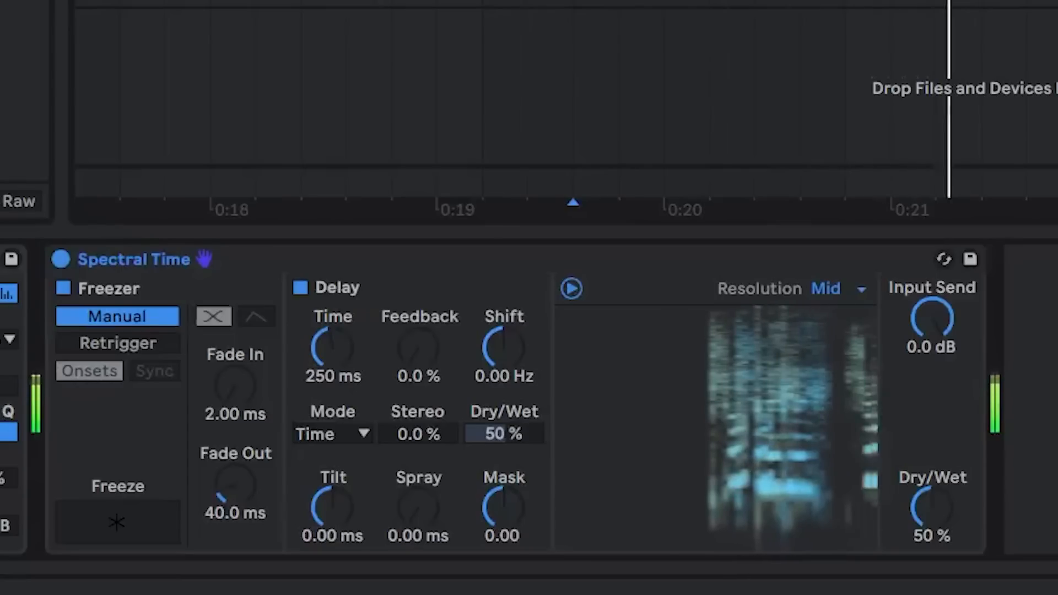
{"action": "left_click_drag", "start_coordinate": [333, 365], "coordinate": [419, 334]}
{"action": "left_click_drag", "start_coordinate": [941, 510], "coordinate": [940, 510]}
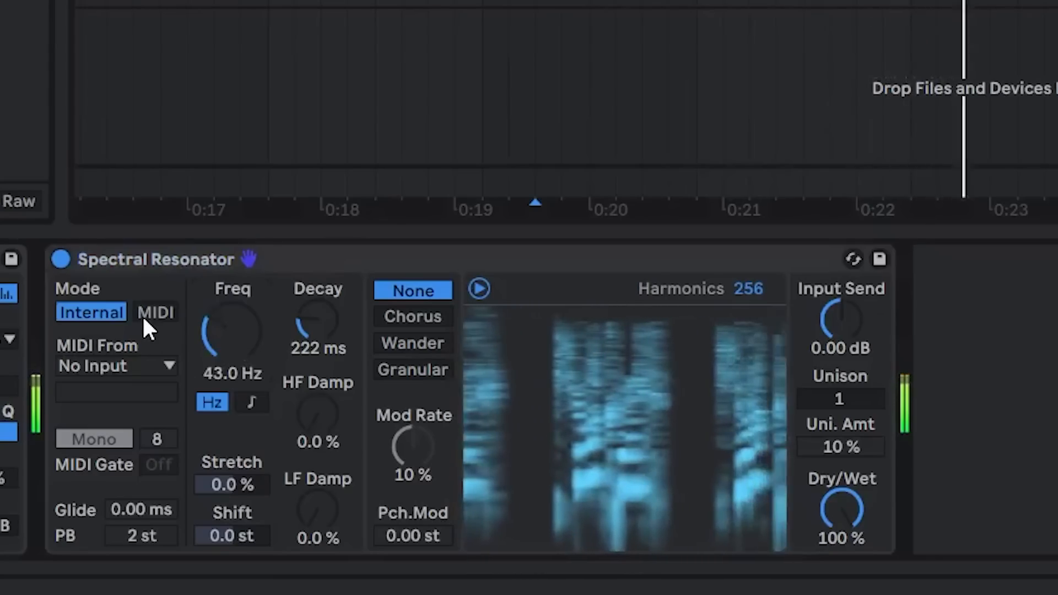
Put Spectral Resonator on the KARRA vocal track in MIDI mode, driven by 4-Synthetic Strings Post FX, with Poly and 24 st pitch bend
{"action": "mouse_move", "coordinate": [220, 337]}
{"action": "left_mouse_down"}
{"action": "mouse_move", "coordinate": [219, 308]}
{"action": "mouse_move", "coordinate": [219, 336]}
{"action": "left_mouse_up"}
{"action": "left_click", "coordinate": [142, 313]}
{"action": "left_click", "coordinate": [127, 365]}
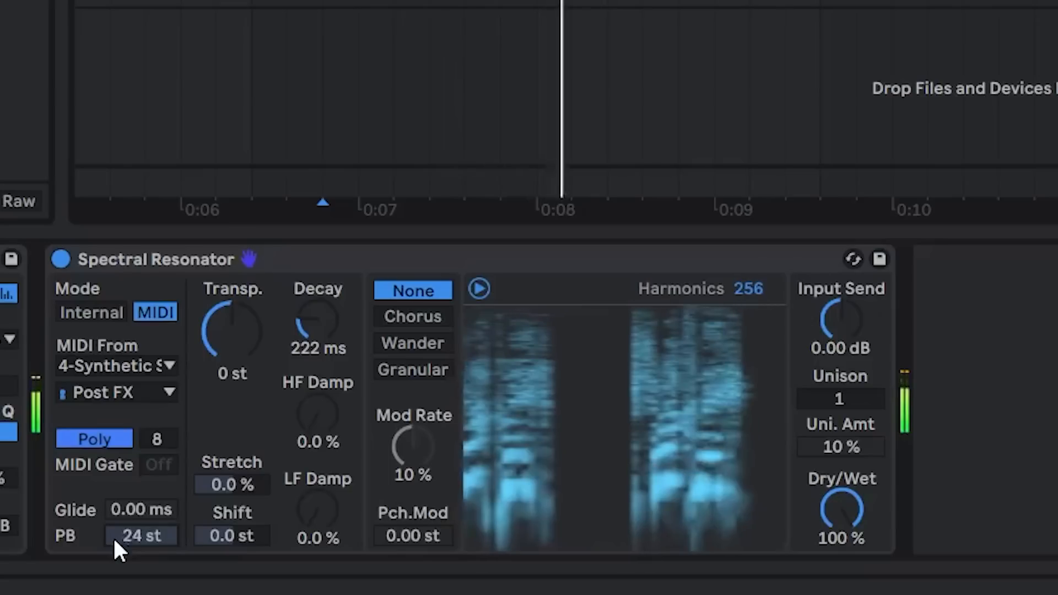